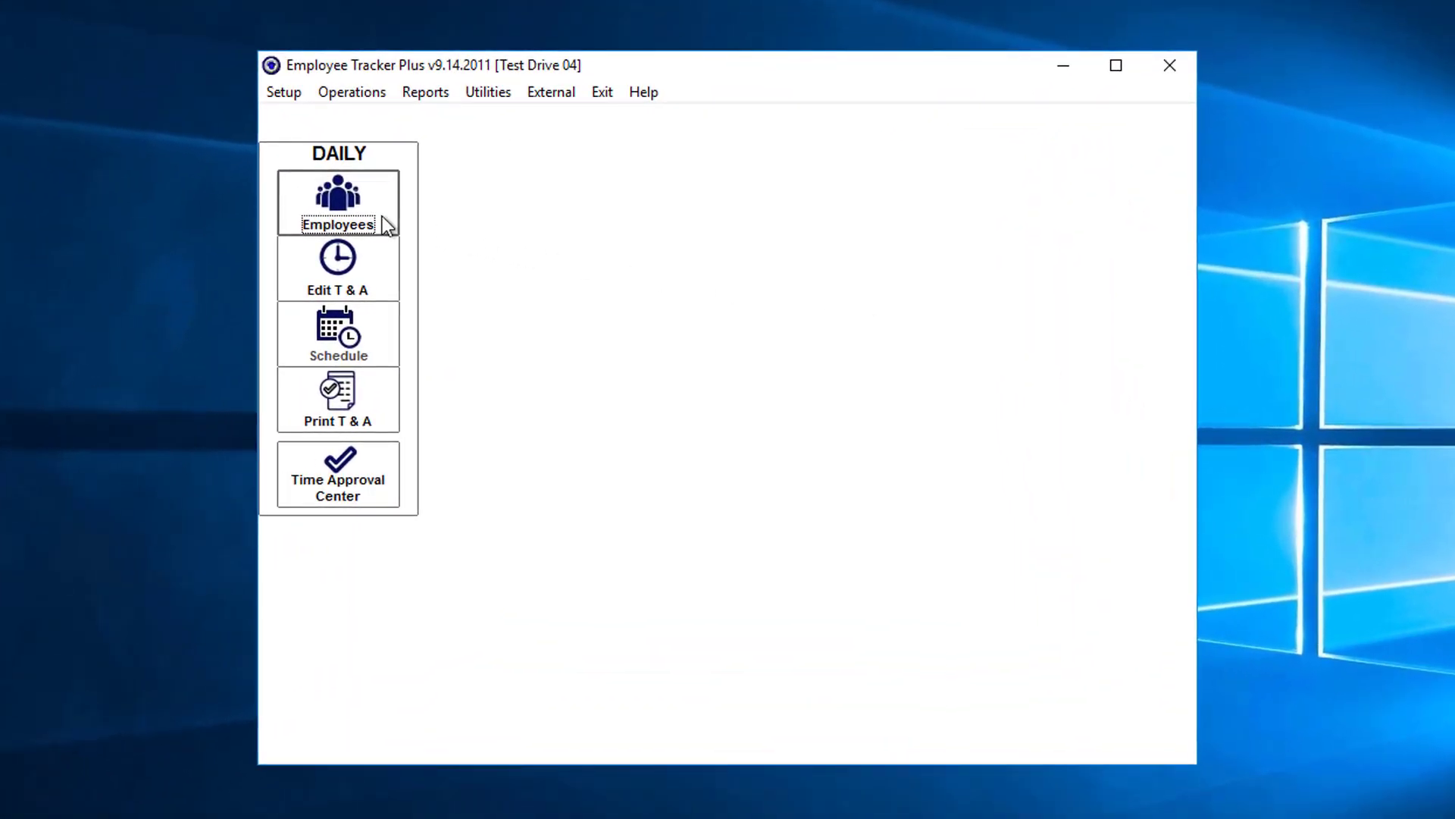
Step: Open the fifth listed employee's profile and set the default Status to I INACTIVE/TERMINATED
click(347, 214)
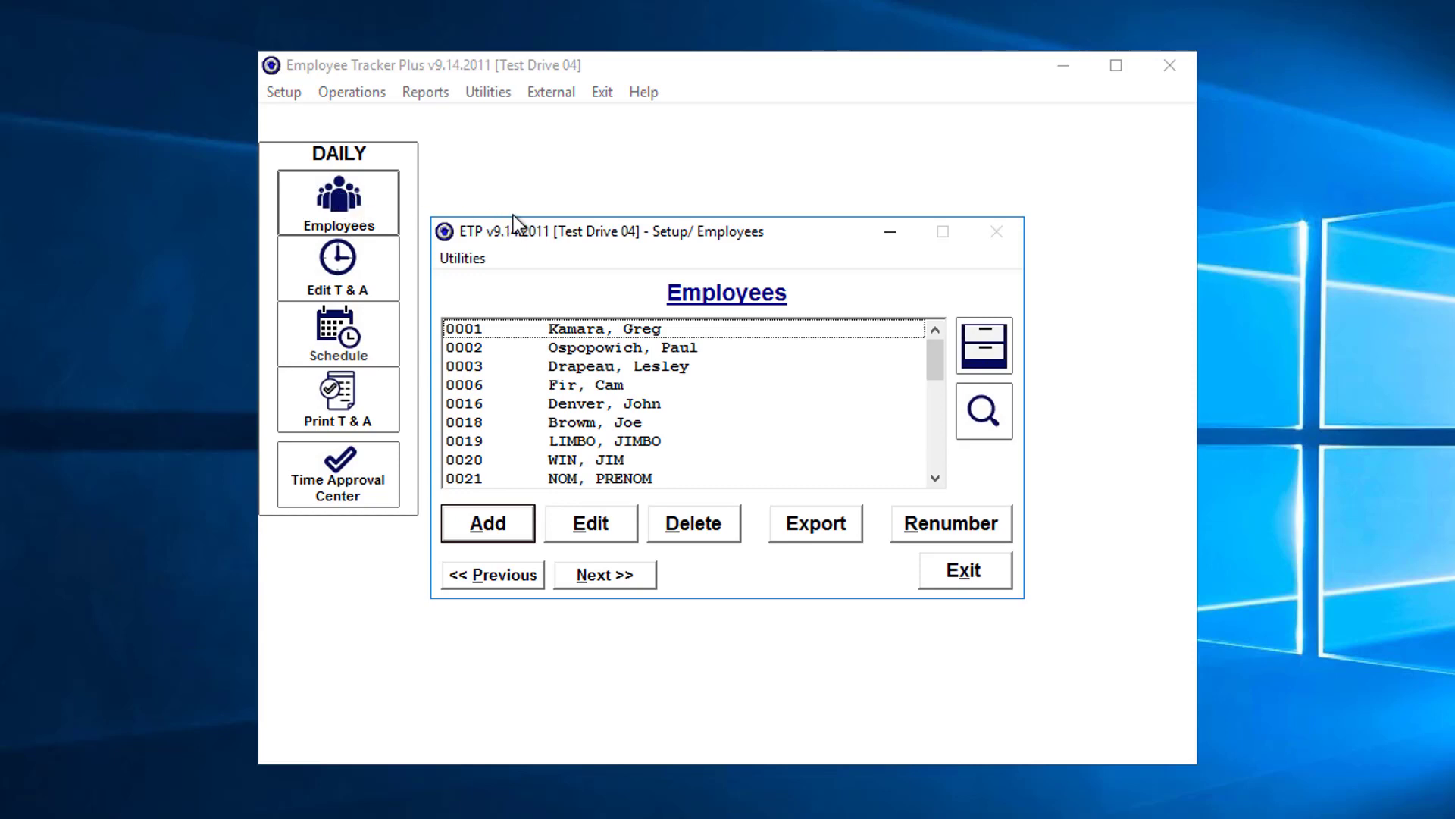
double_click(585, 403)
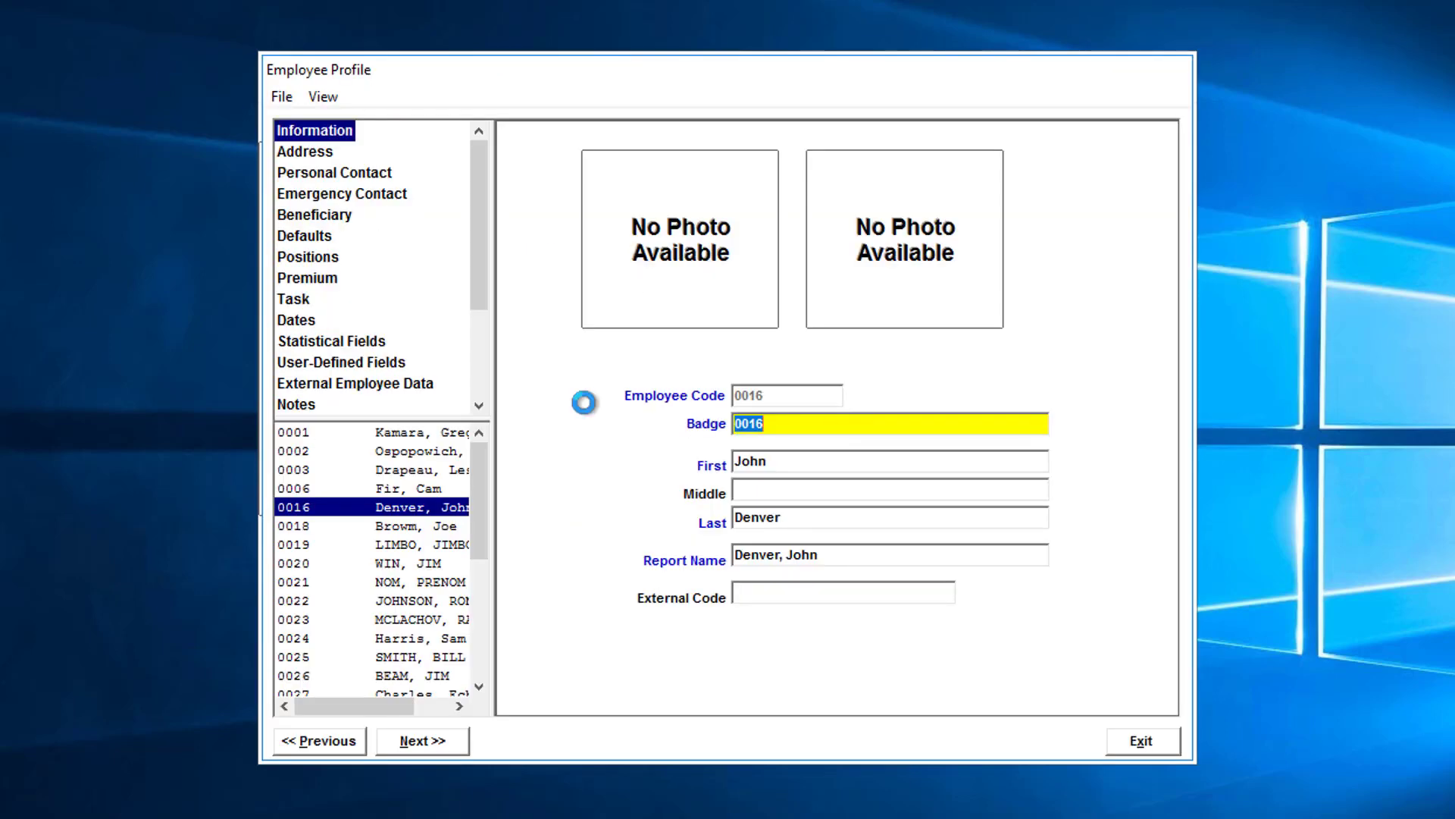
click(302, 236)
click(1060, 230)
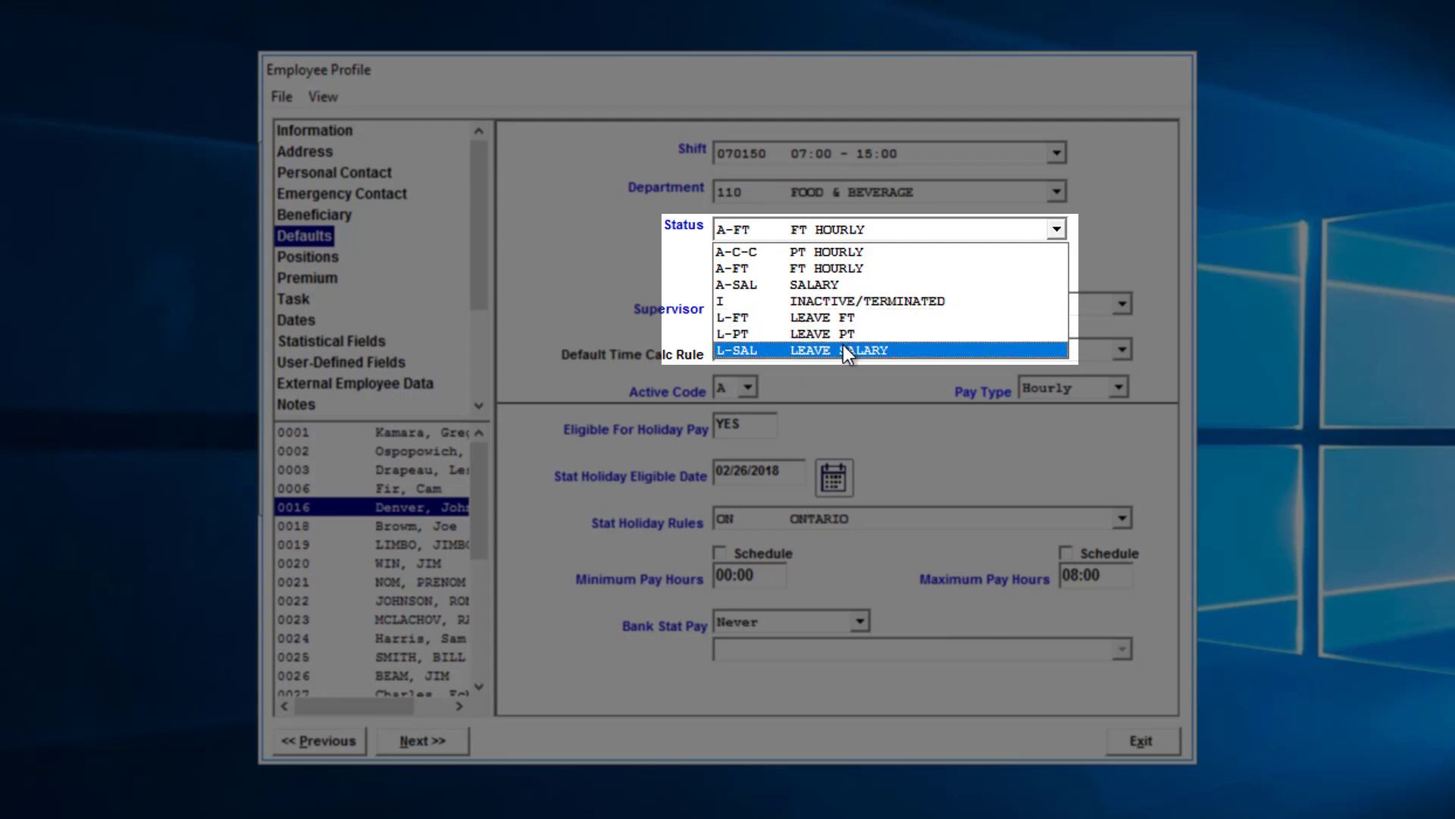
click(849, 303)
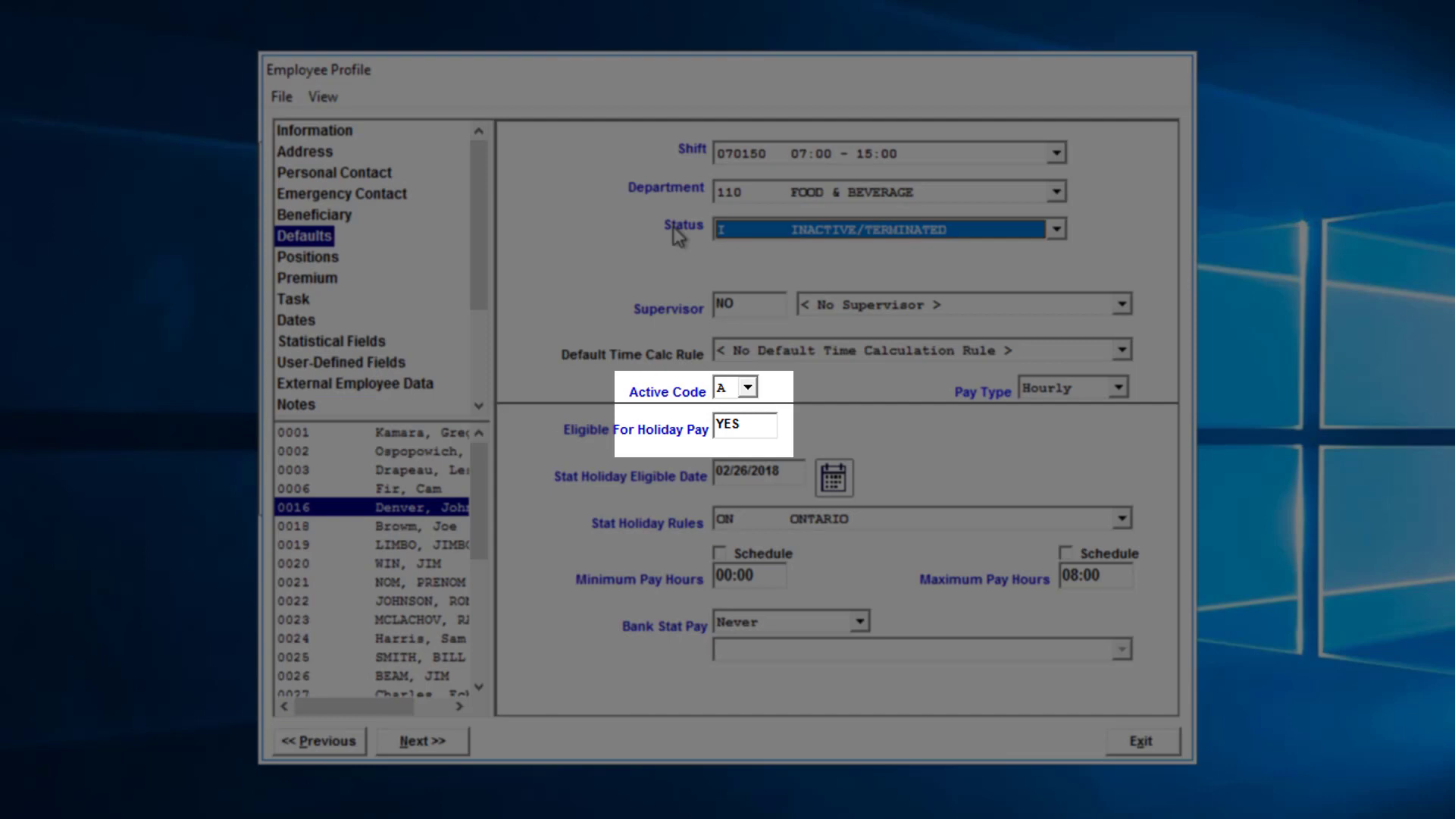
Step: Set the employee's Active Code to I, committing the profile changes and leaving the employee list
click(748, 387)
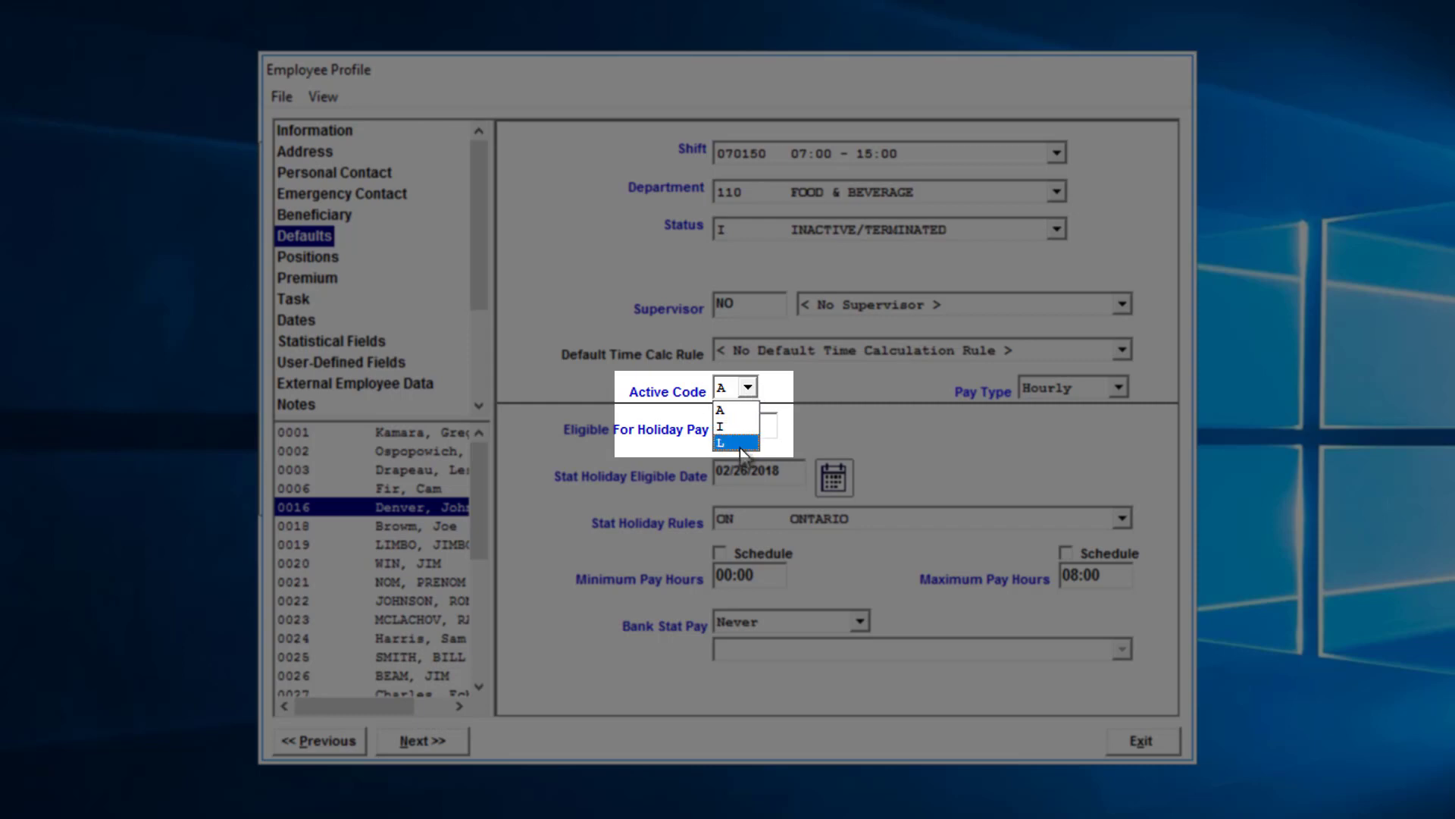
click(739, 426)
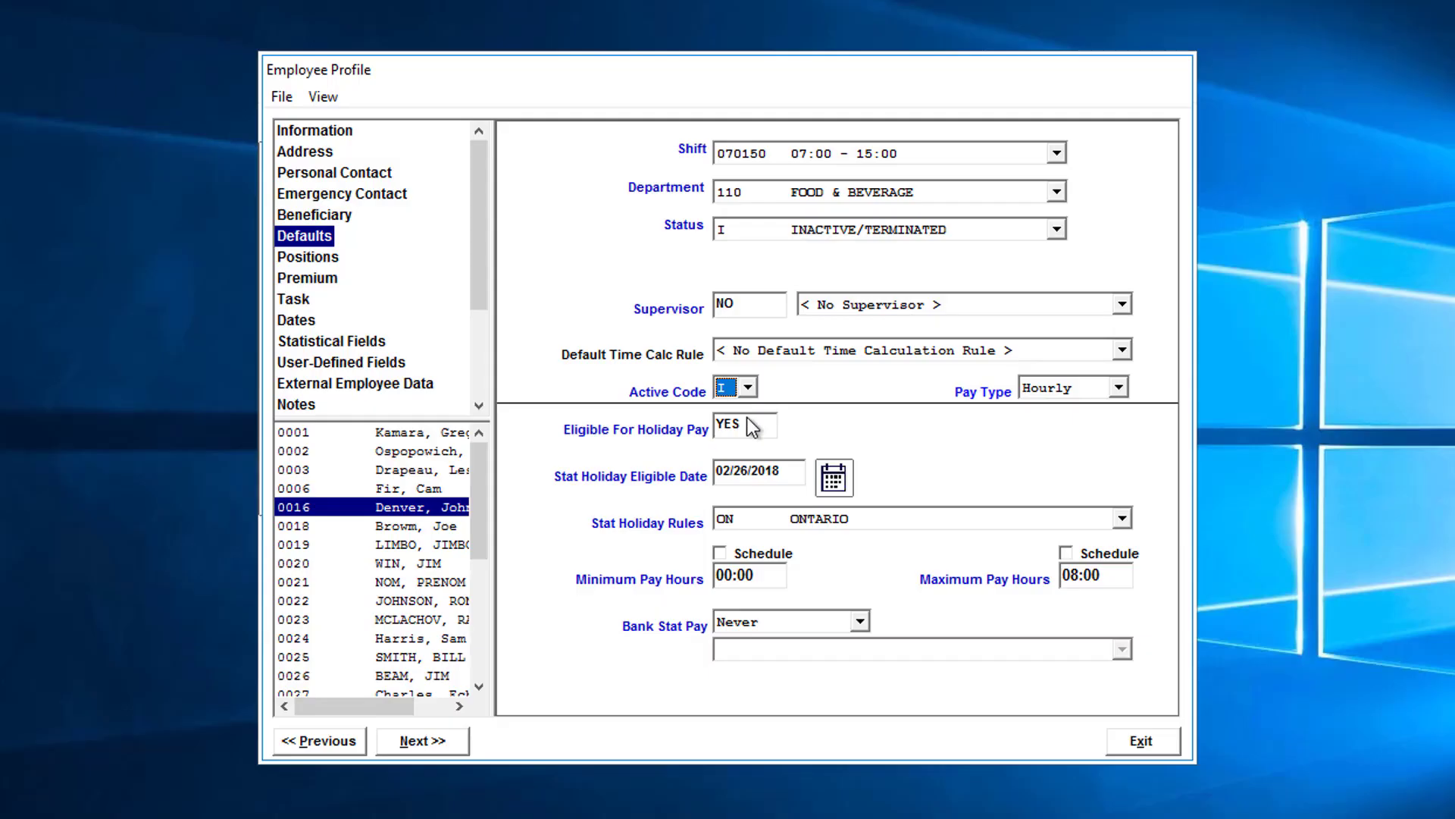
click(1142, 742)
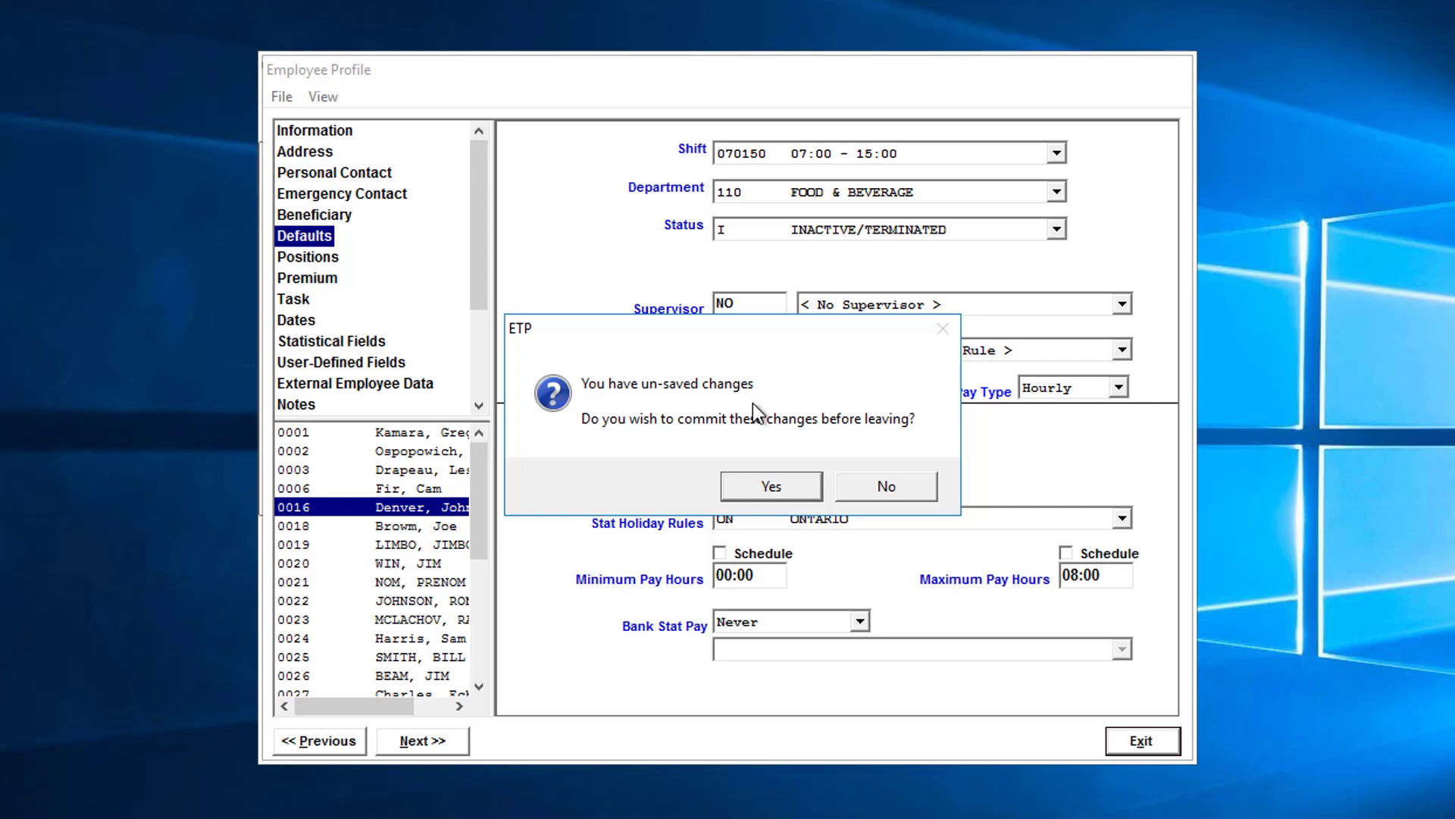
click(749, 489)
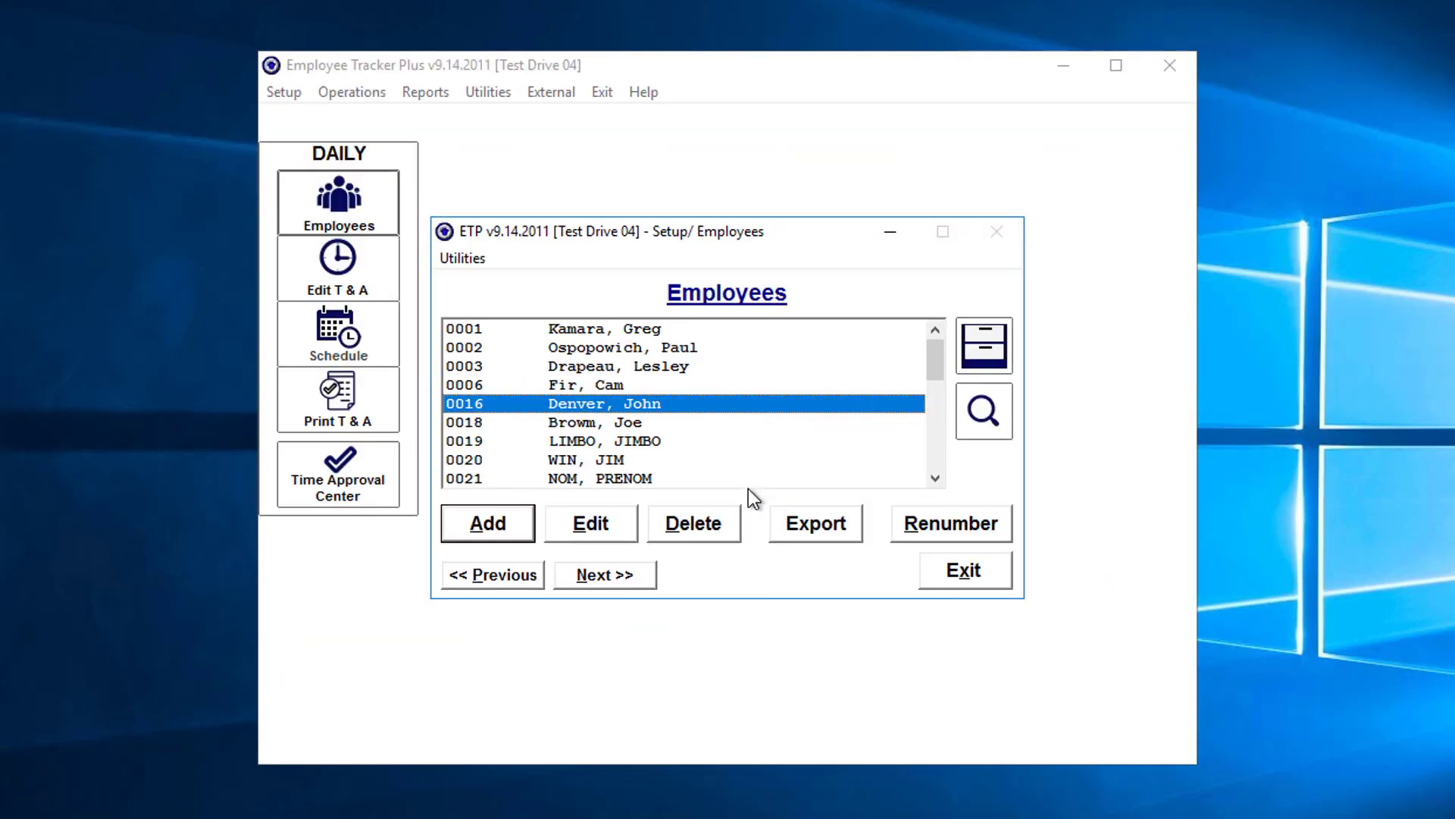
click(964, 571)
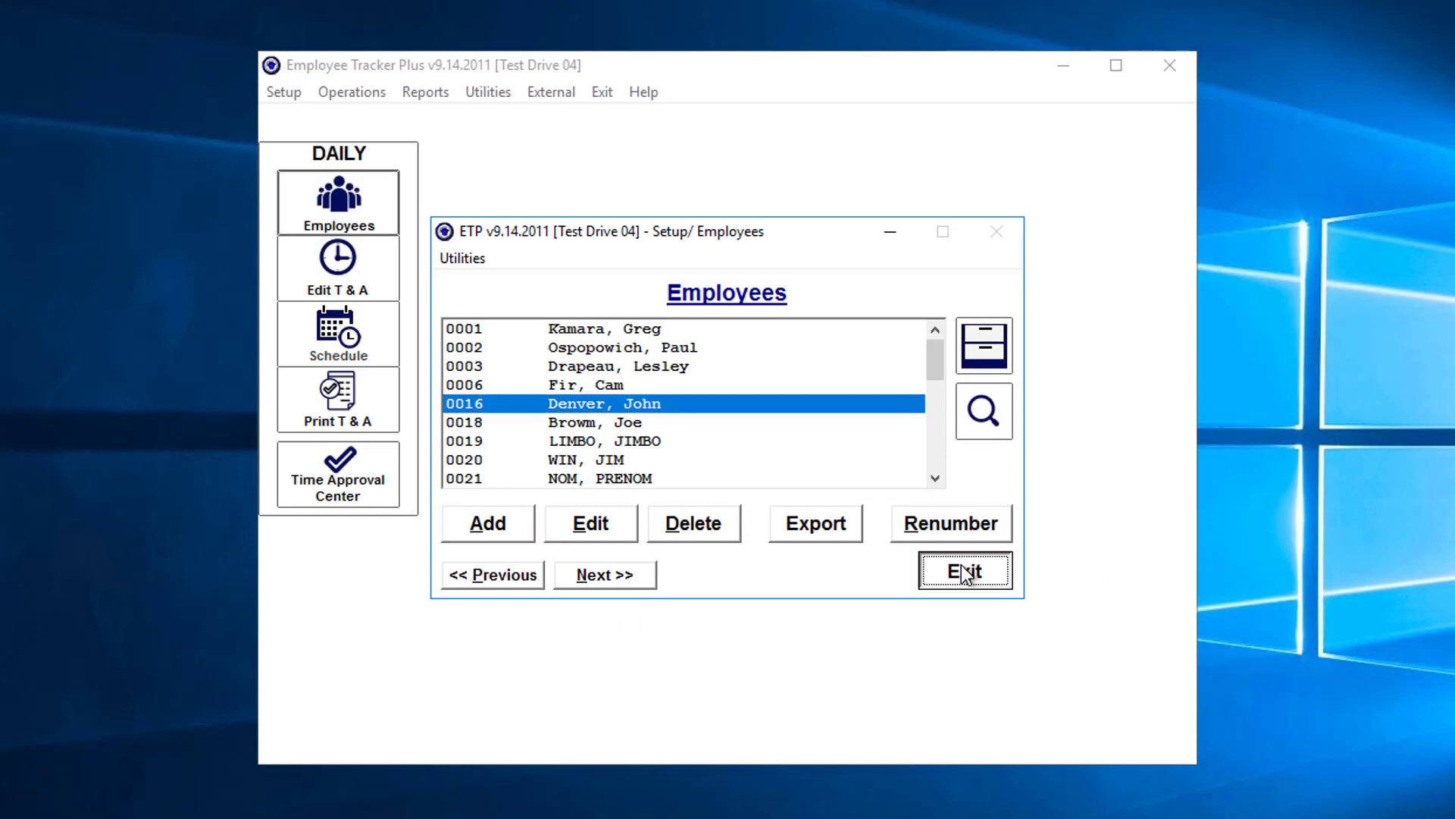
Step: Reopen the terminated employee's profile from the employee list and review the Status and Active Code under Defaults
click(356, 193)
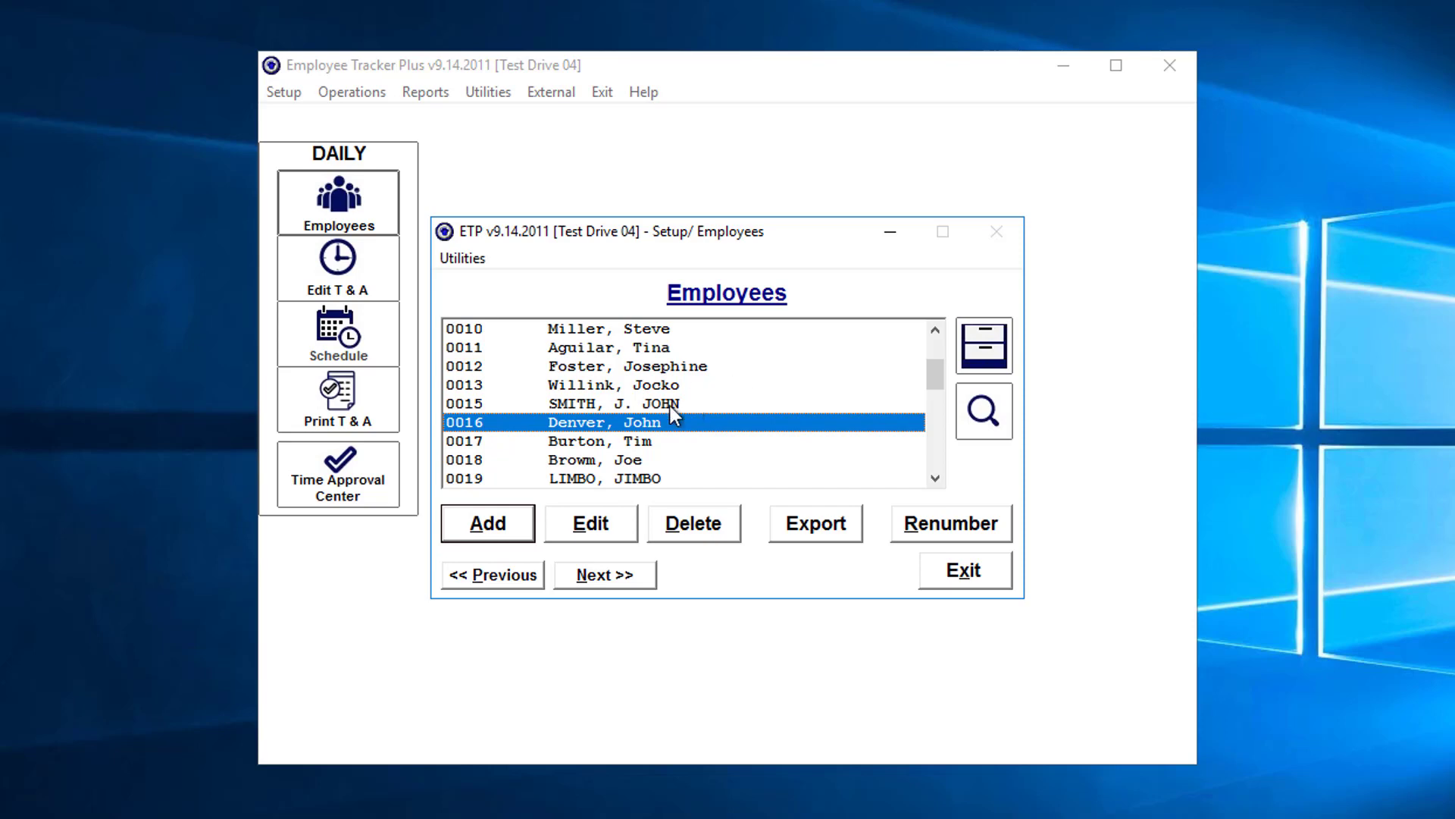
click(587, 532)
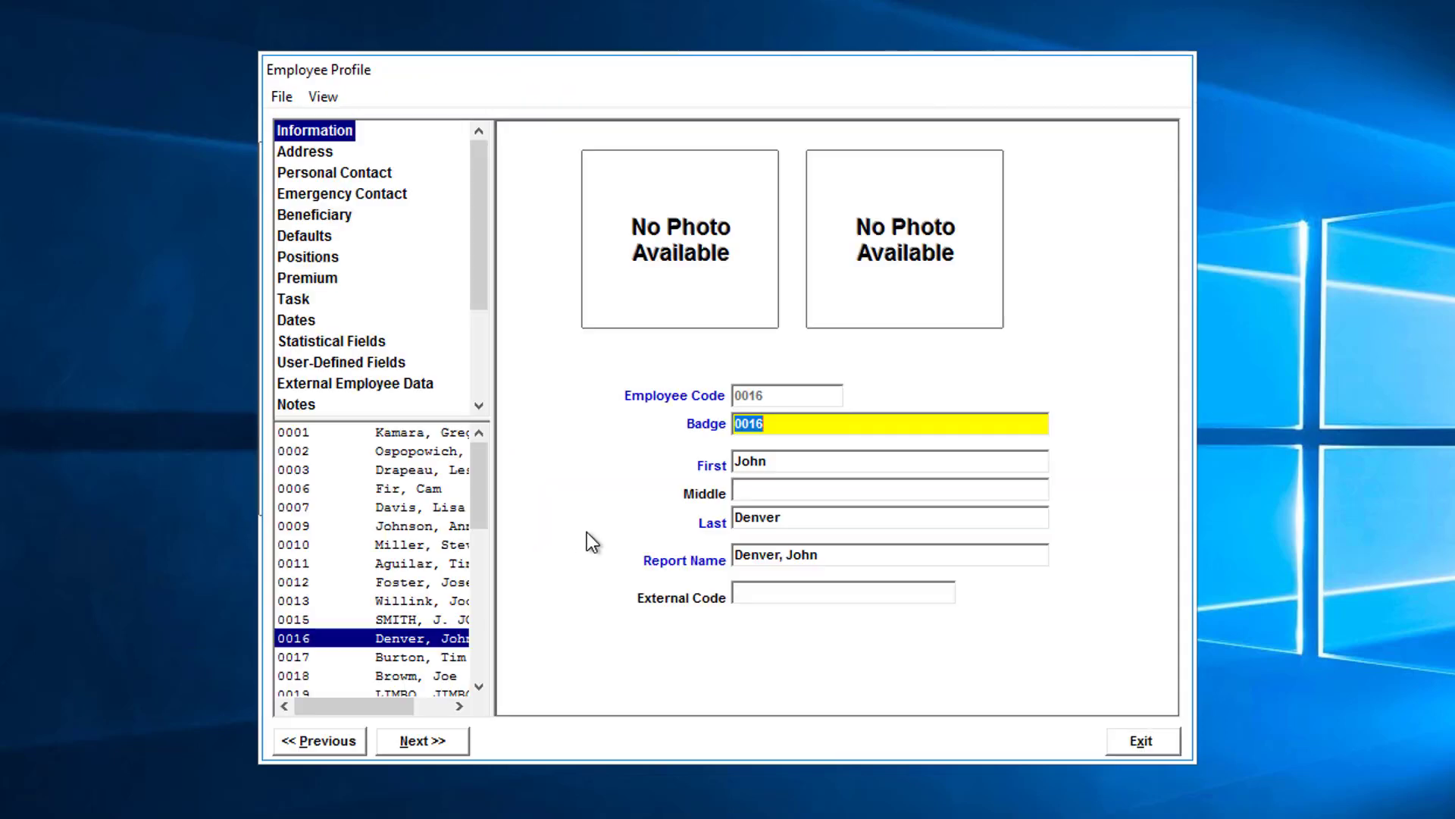
click(305, 236)
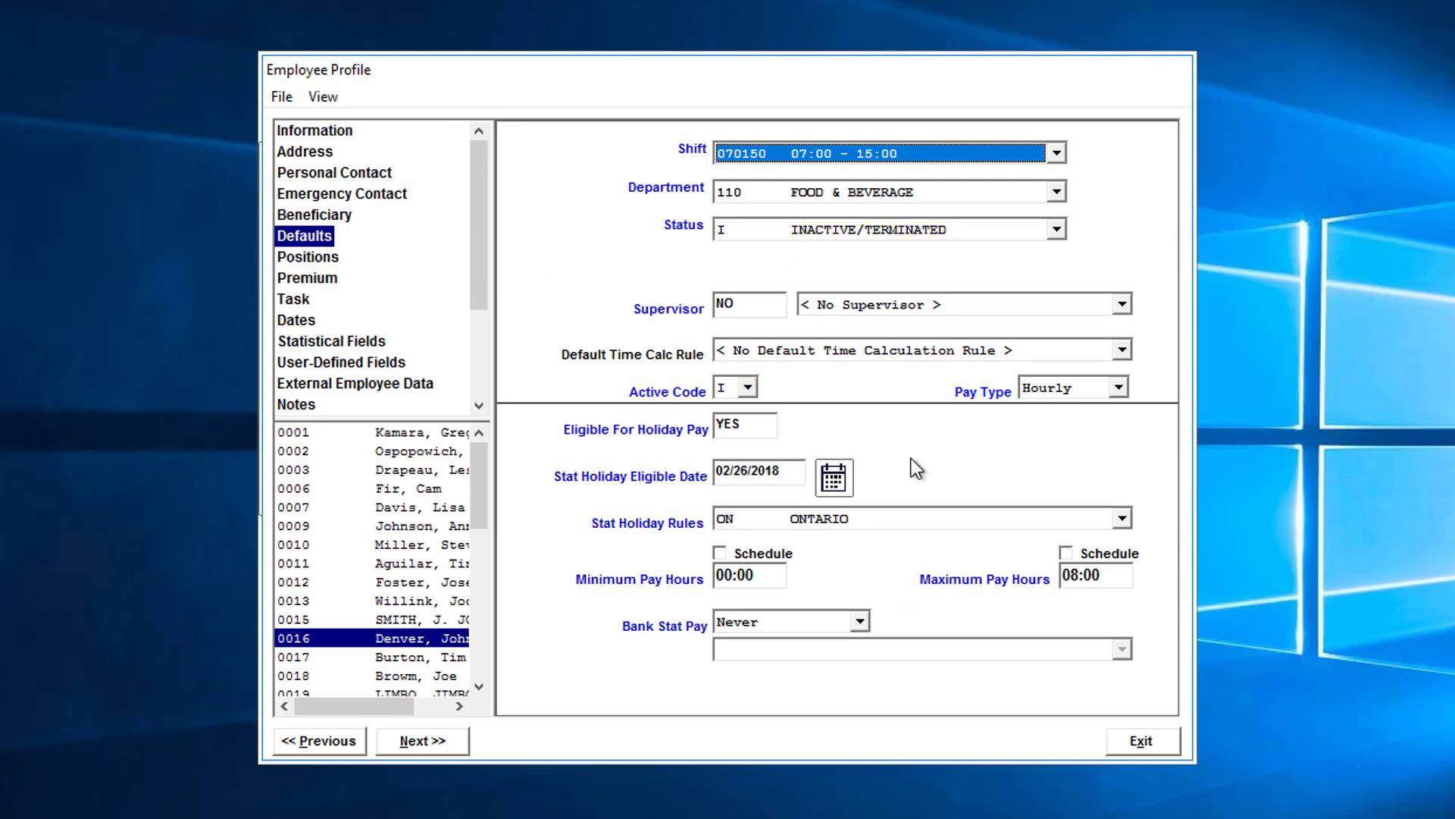
click(1149, 747)
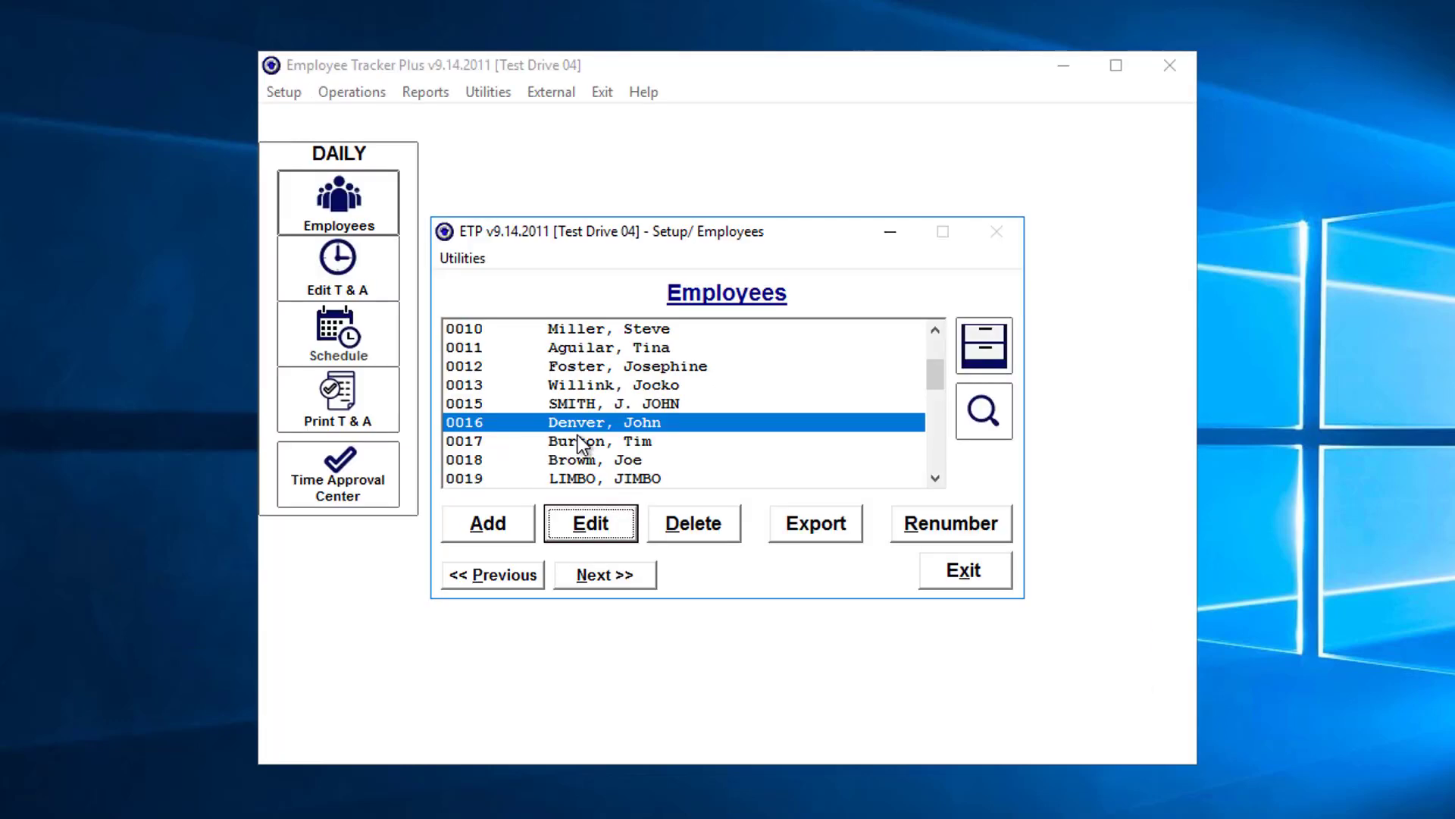
Step: Filter the employee list by removing I INACTIVE/TERMINATED from the selected statuses and apply the specification
click(986, 349)
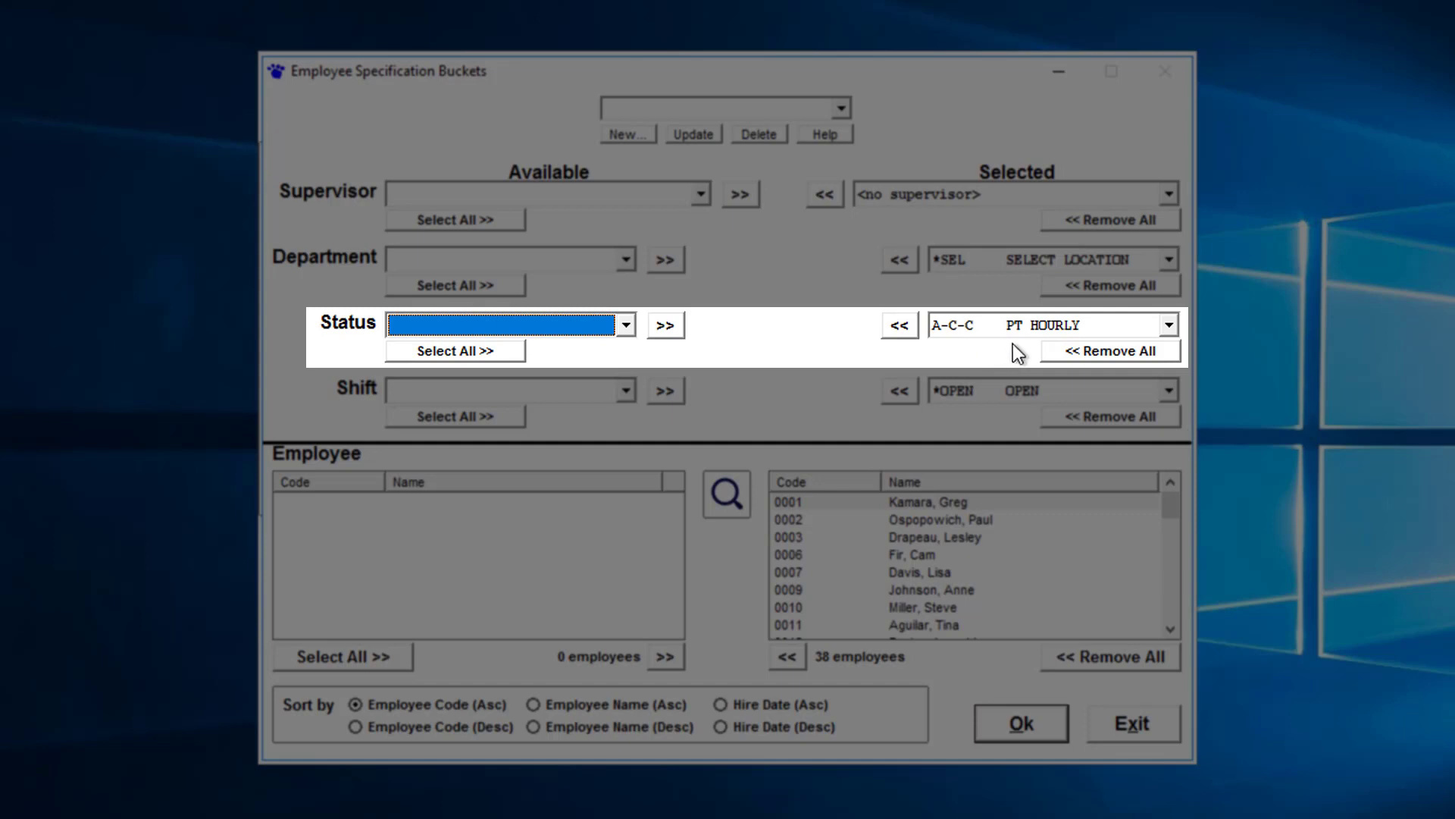
click(1168, 325)
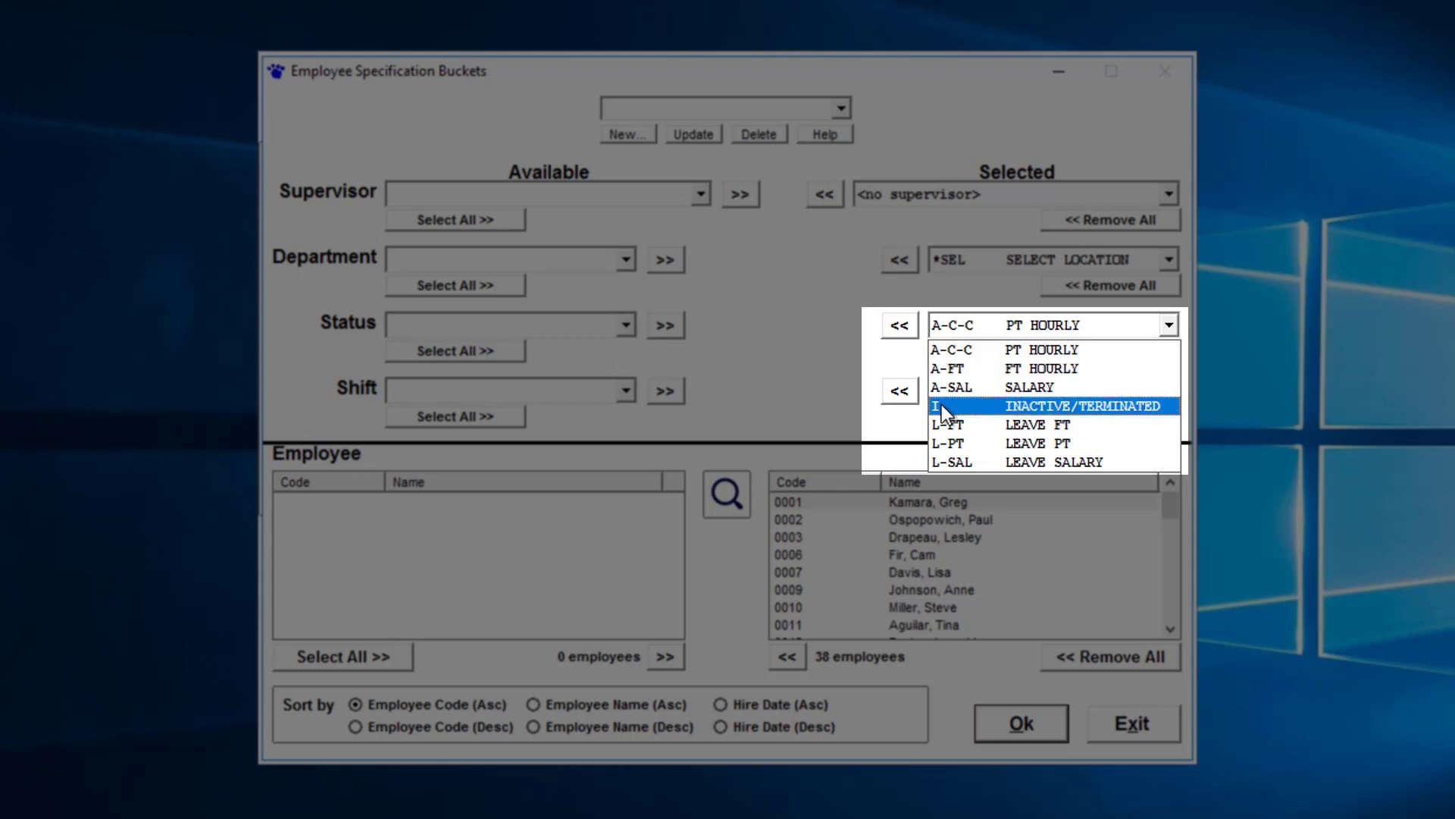
click(1099, 408)
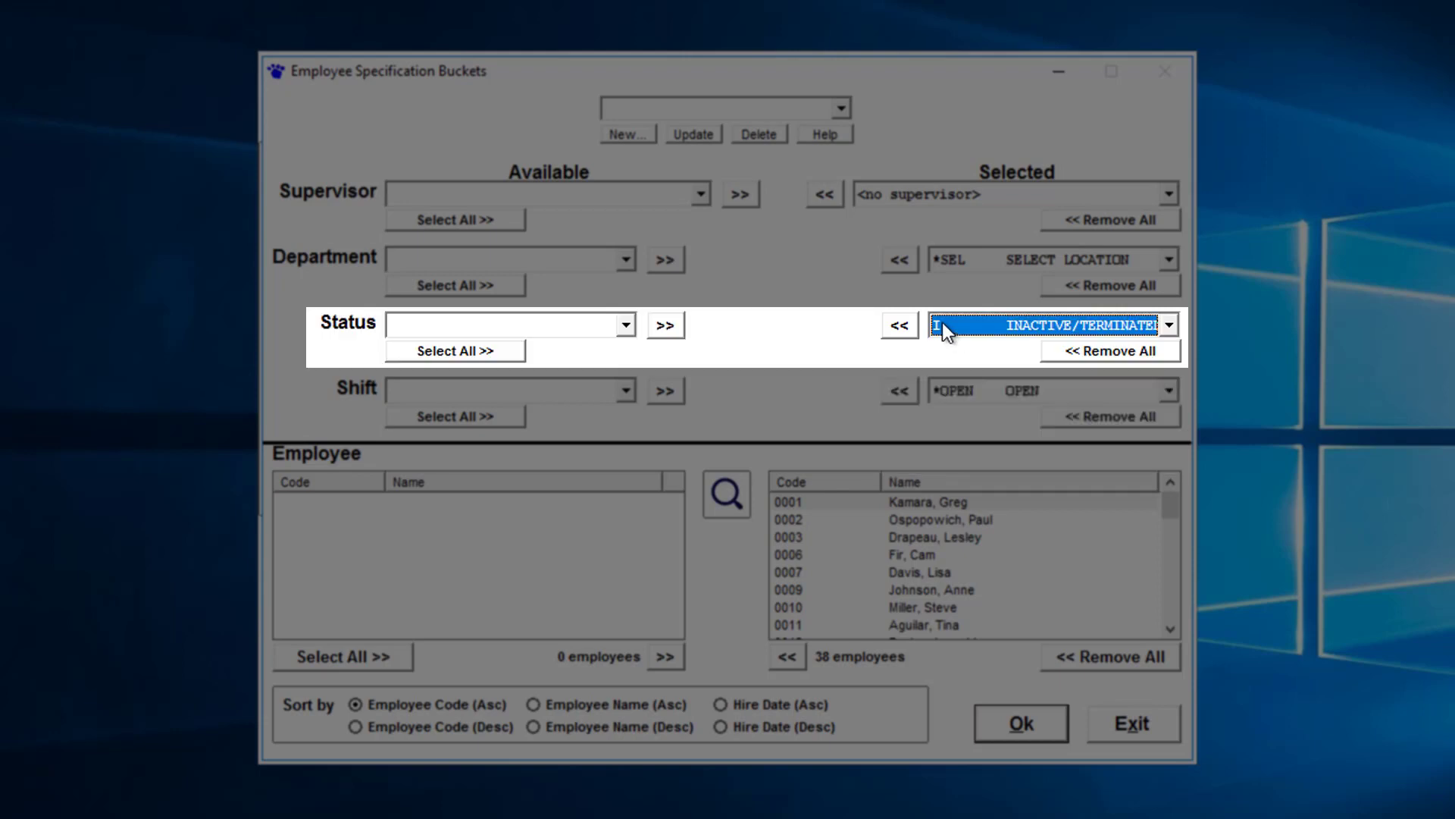
click(900, 326)
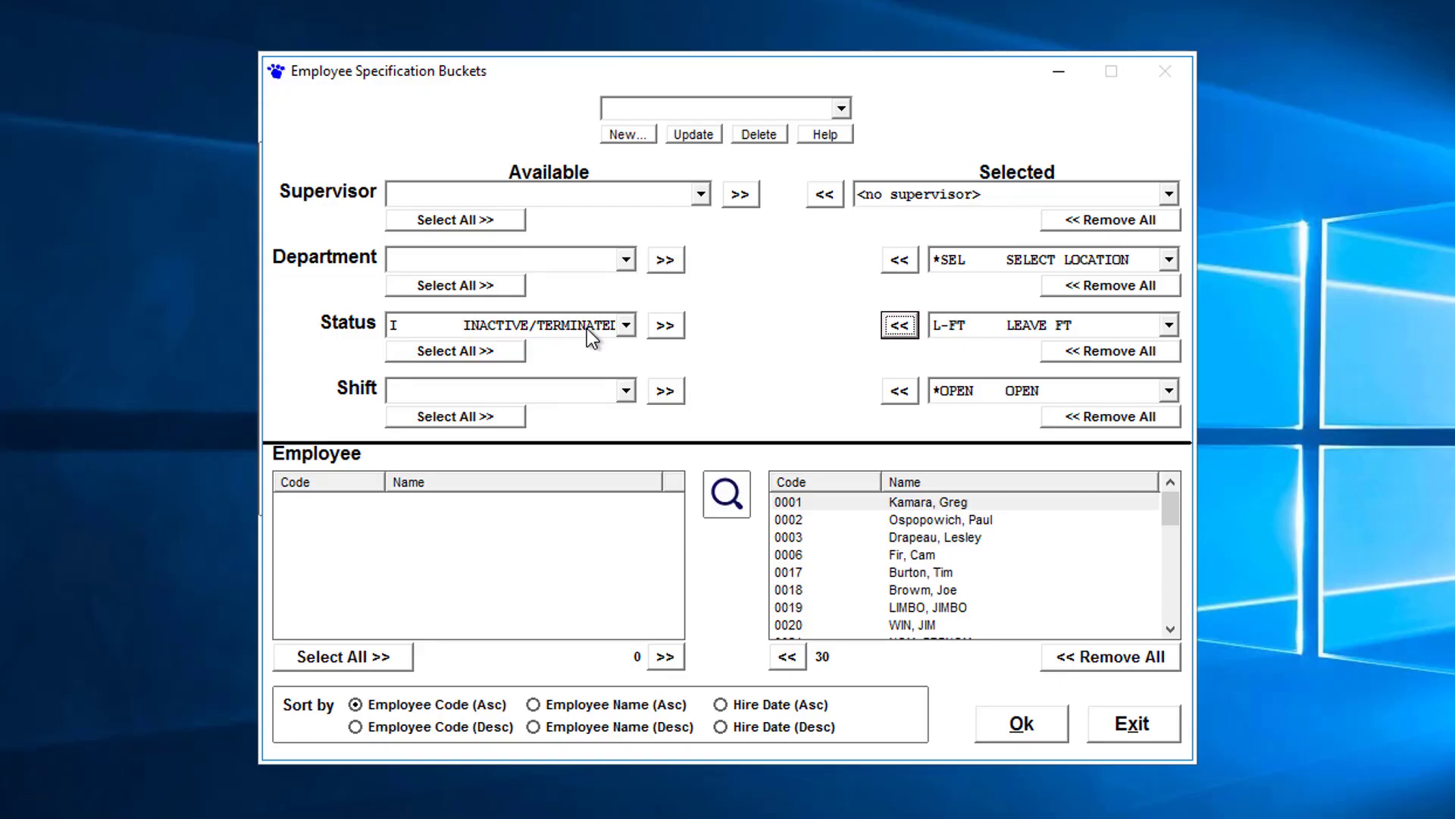
click(1026, 739)
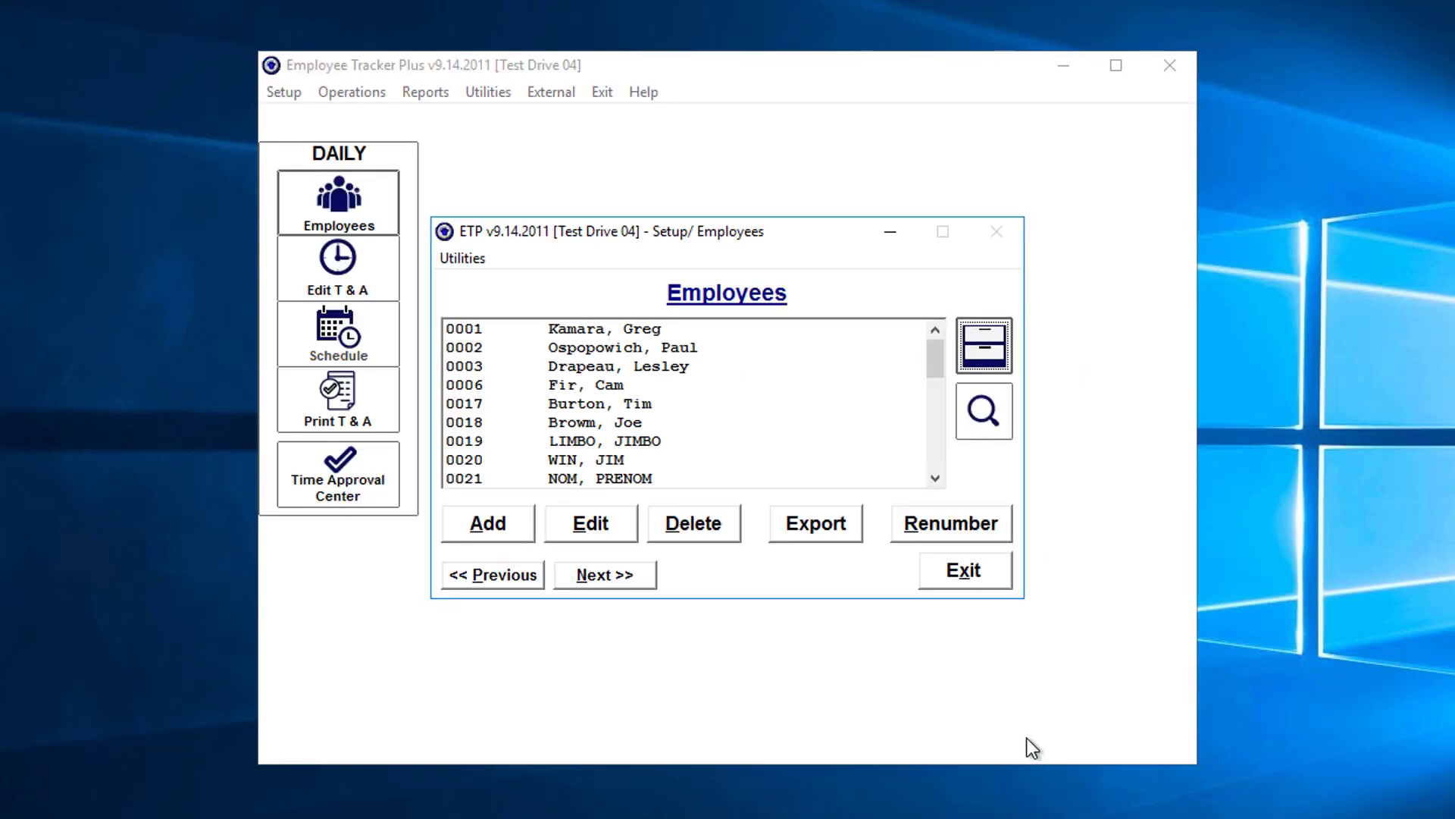
Step: Look through the filtered employee list to check whether the terminated employee is still listed
click(549, 403)
scroll(503, 454, down, 2)
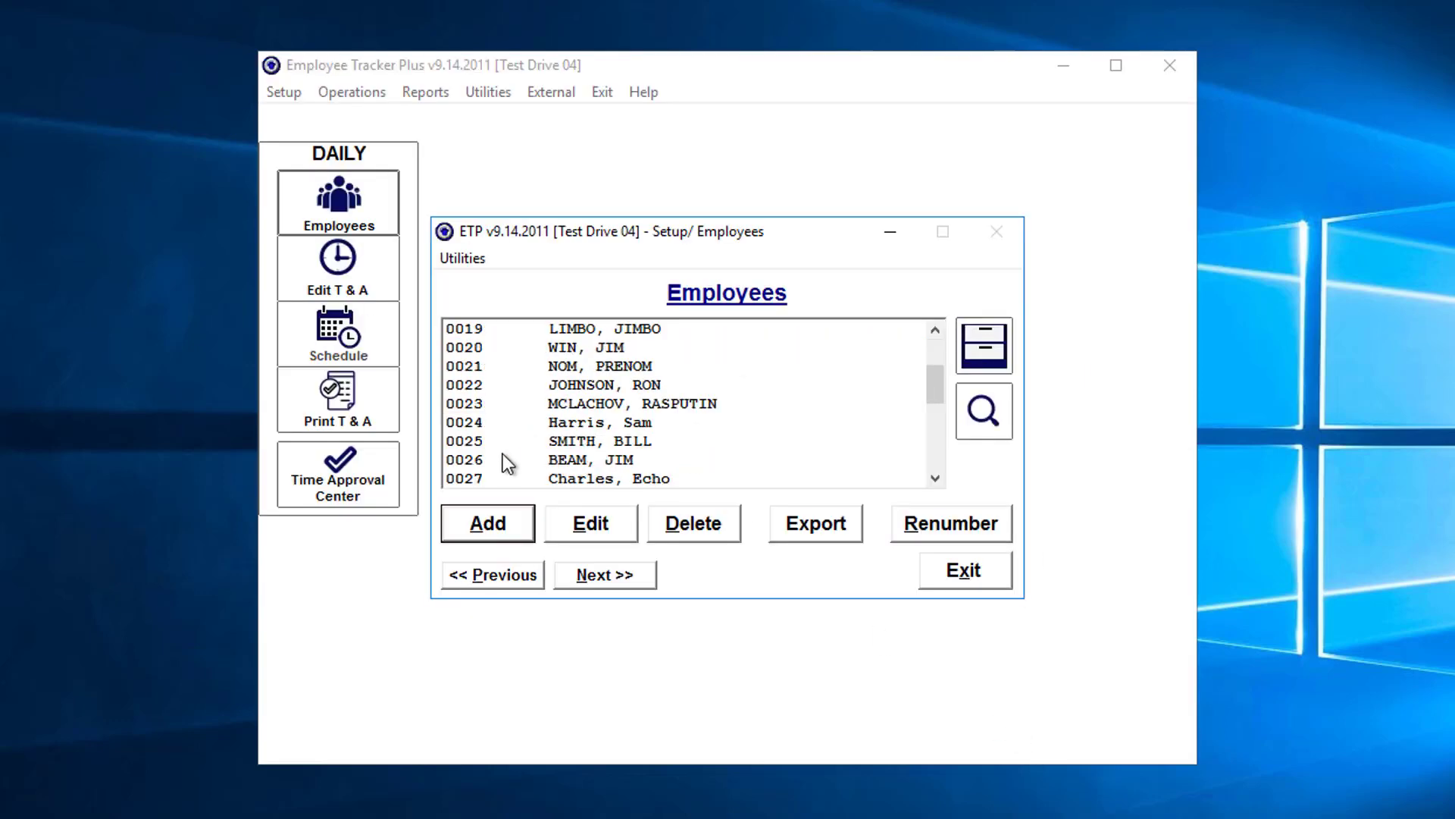
scroll(503, 453, up, 2)
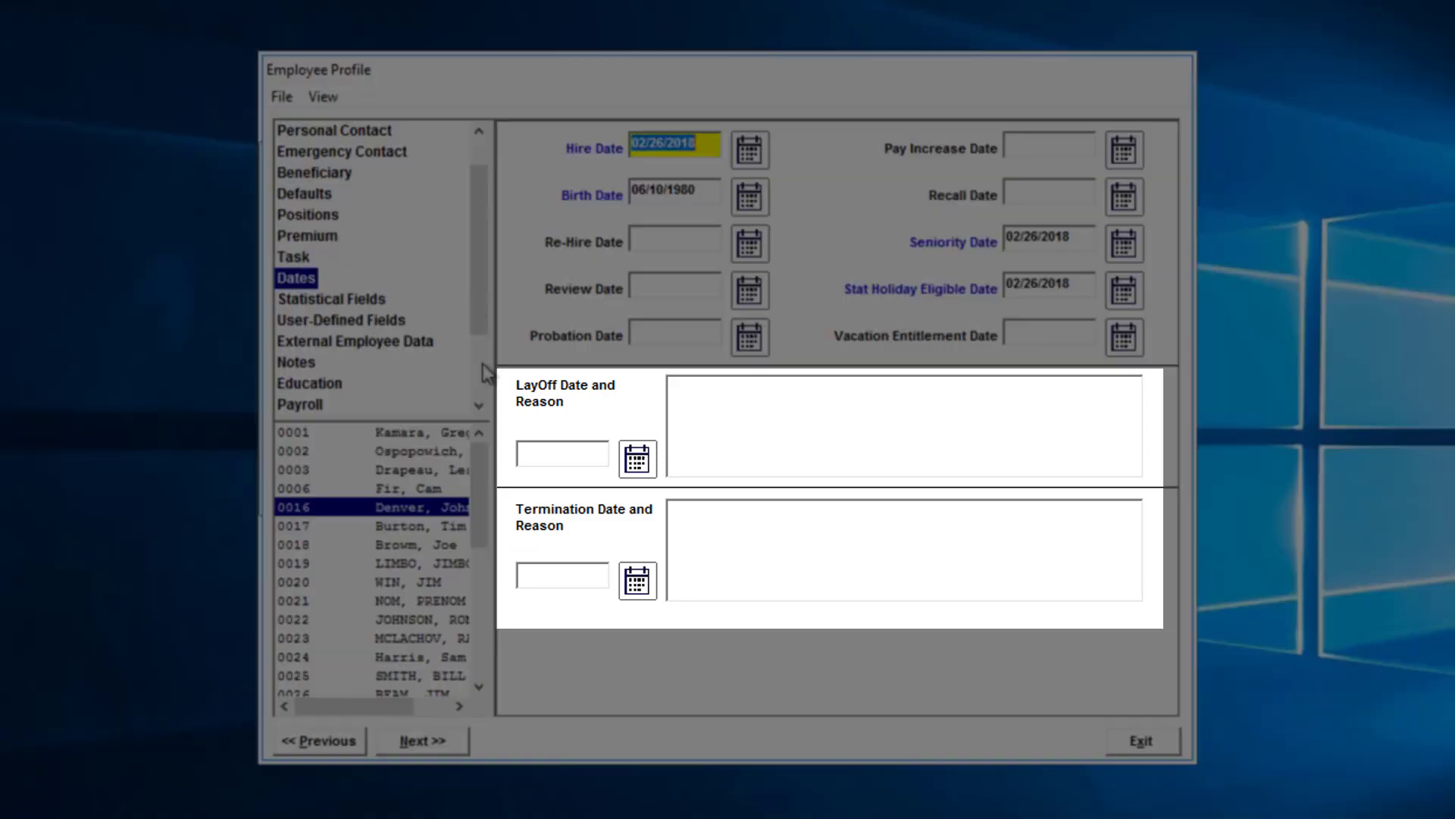
Step: Examine the layoff and termination date and reason fields on the terminated employee's Dates page
click(566, 575)
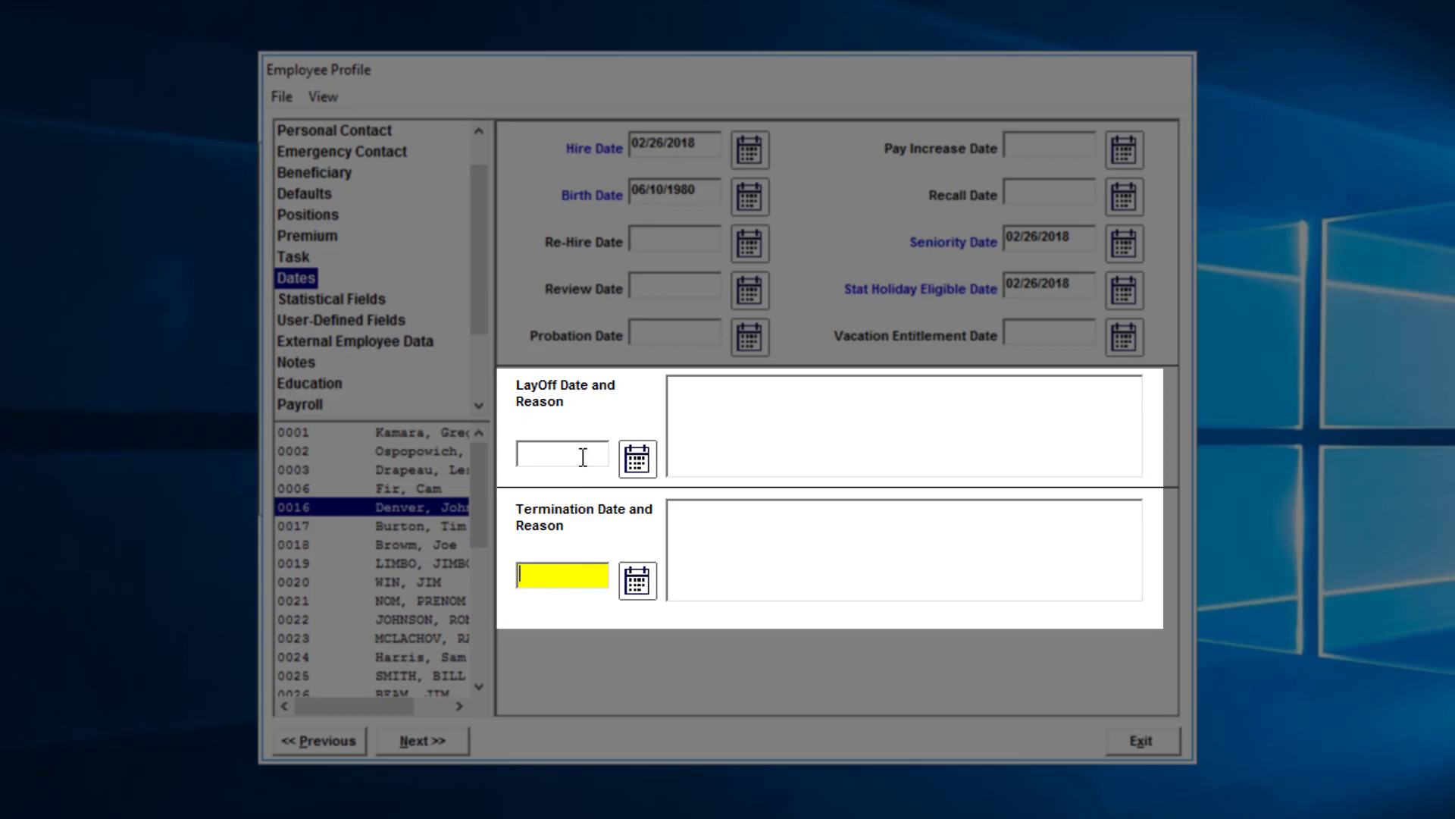
click(792, 427)
click(699, 517)
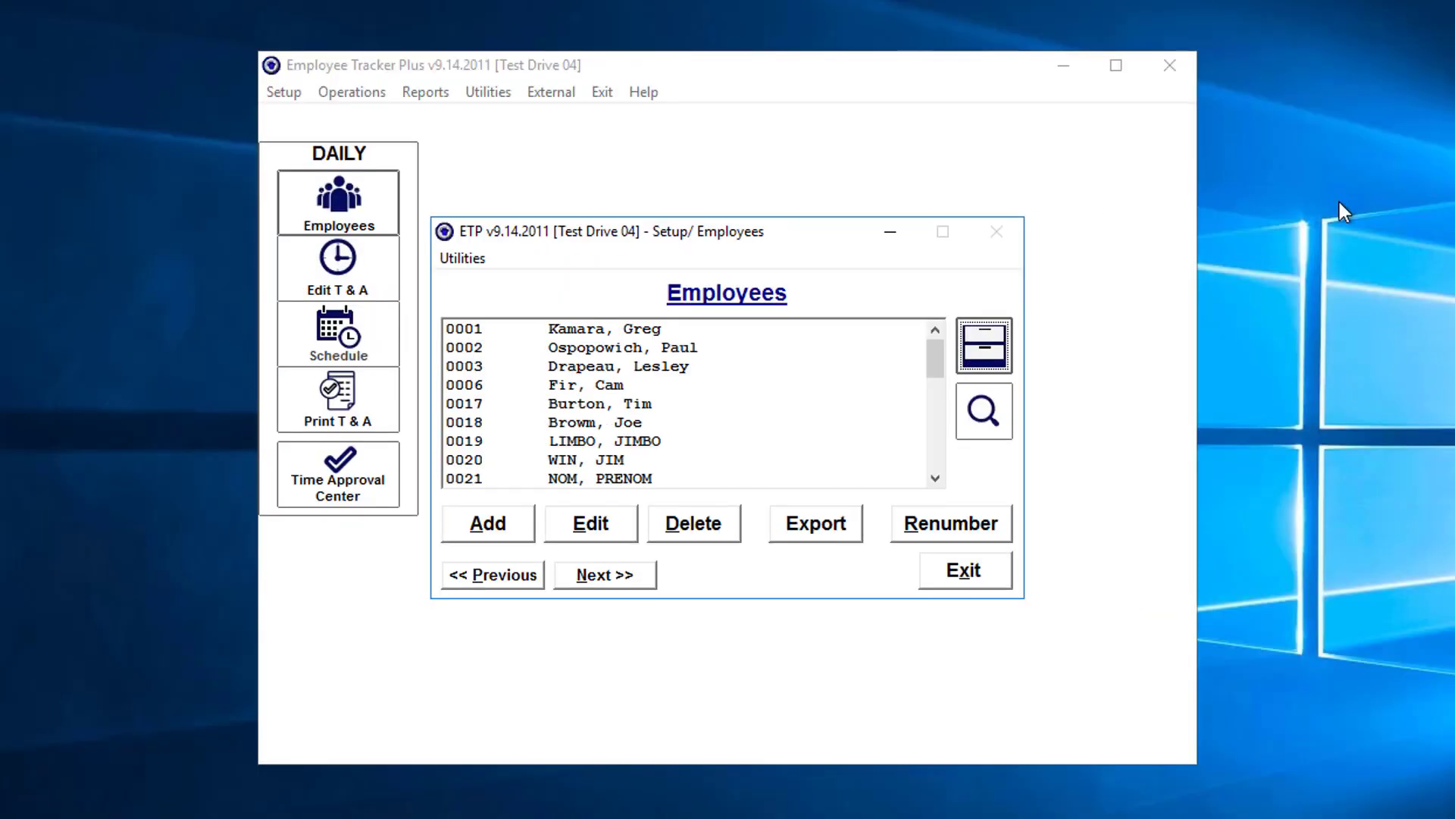
Step: Open the Defaults of a food and beverage employee further down the list, select Status A-FT FT HOURLY, and show the Active Code choices
click(579, 369)
scroll(579, 374, down, 4)
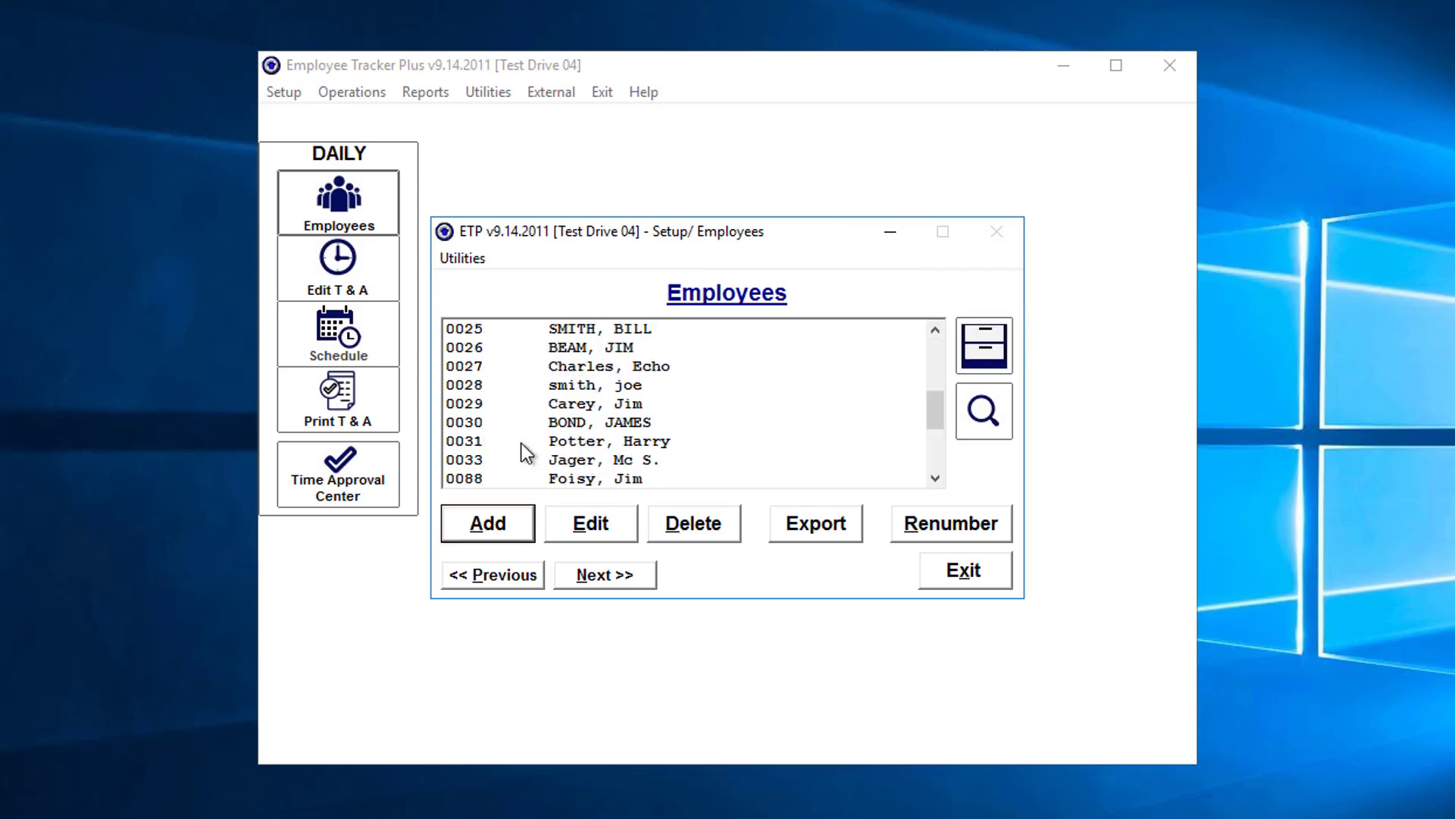
double_click(572, 441)
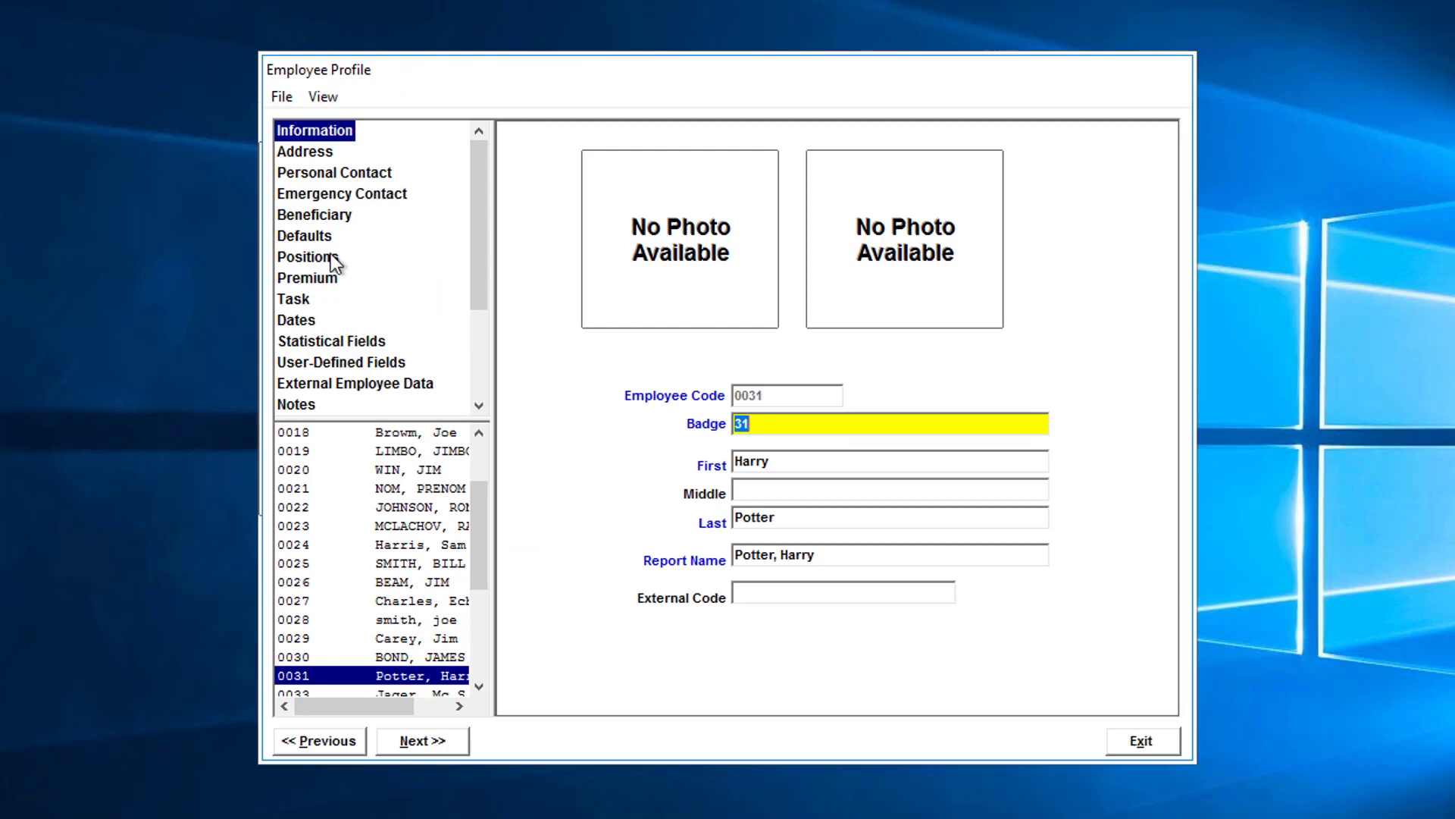
click(307, 234)
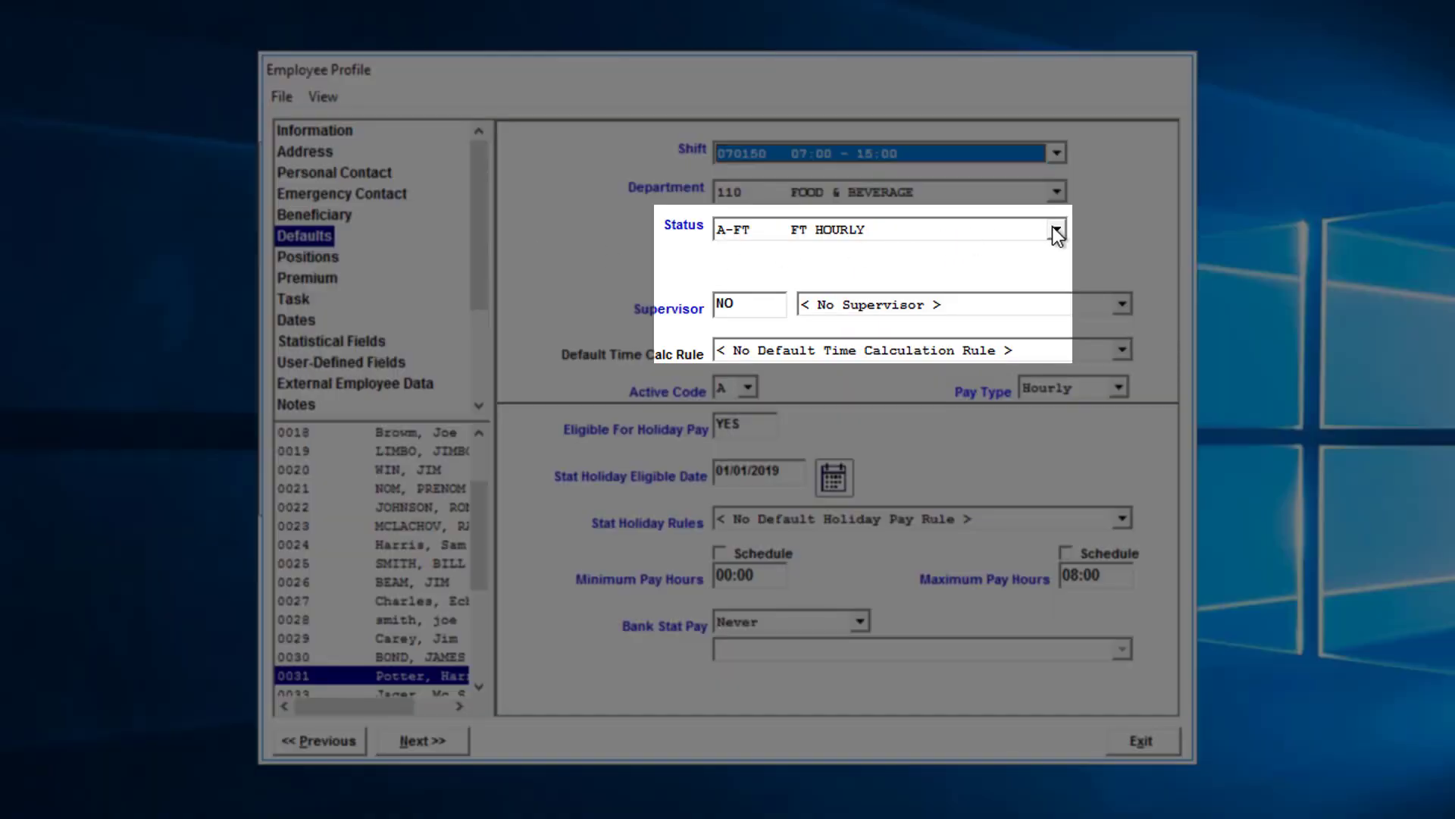
click(1056, 229)
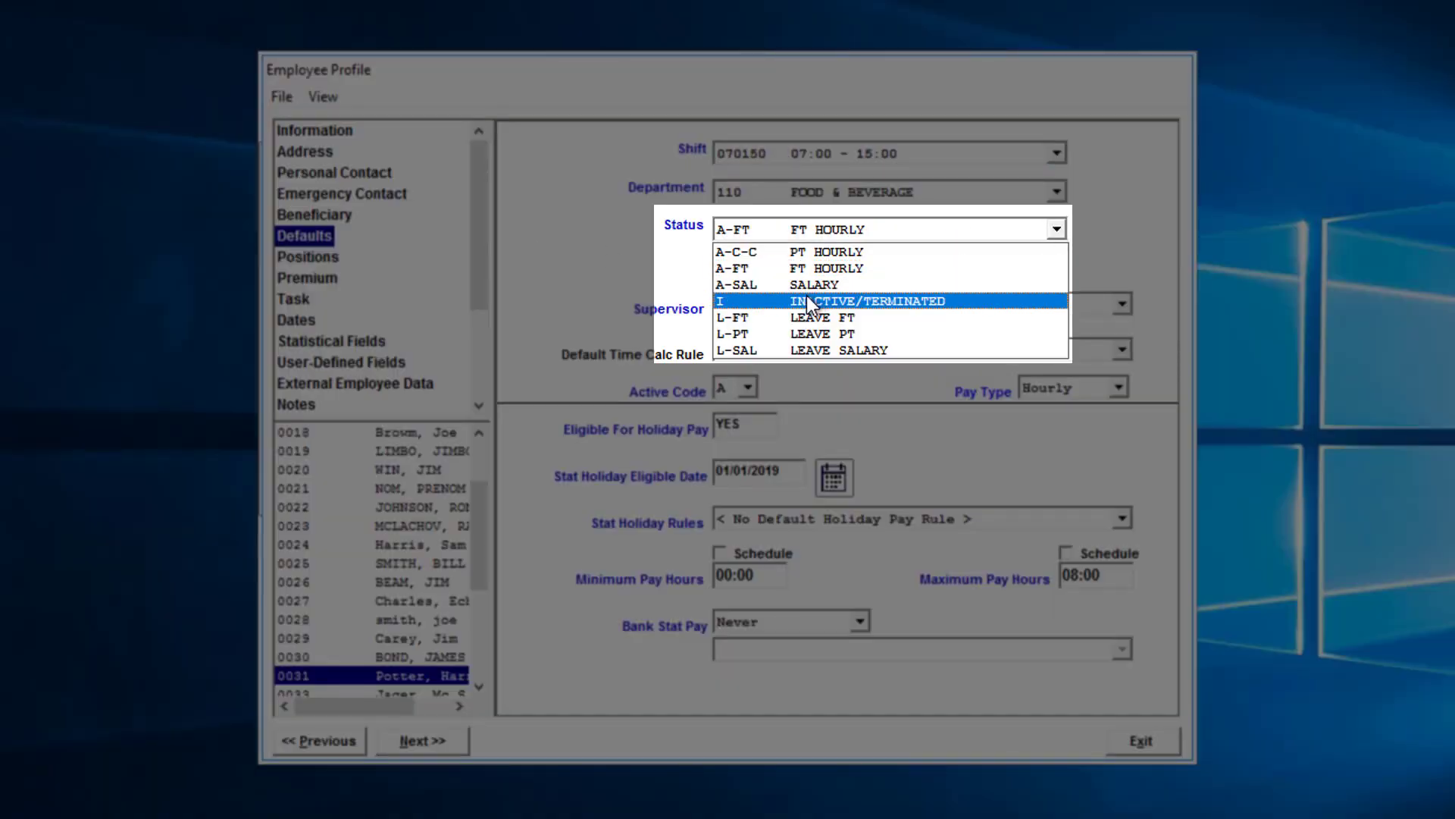
click(762, 267)
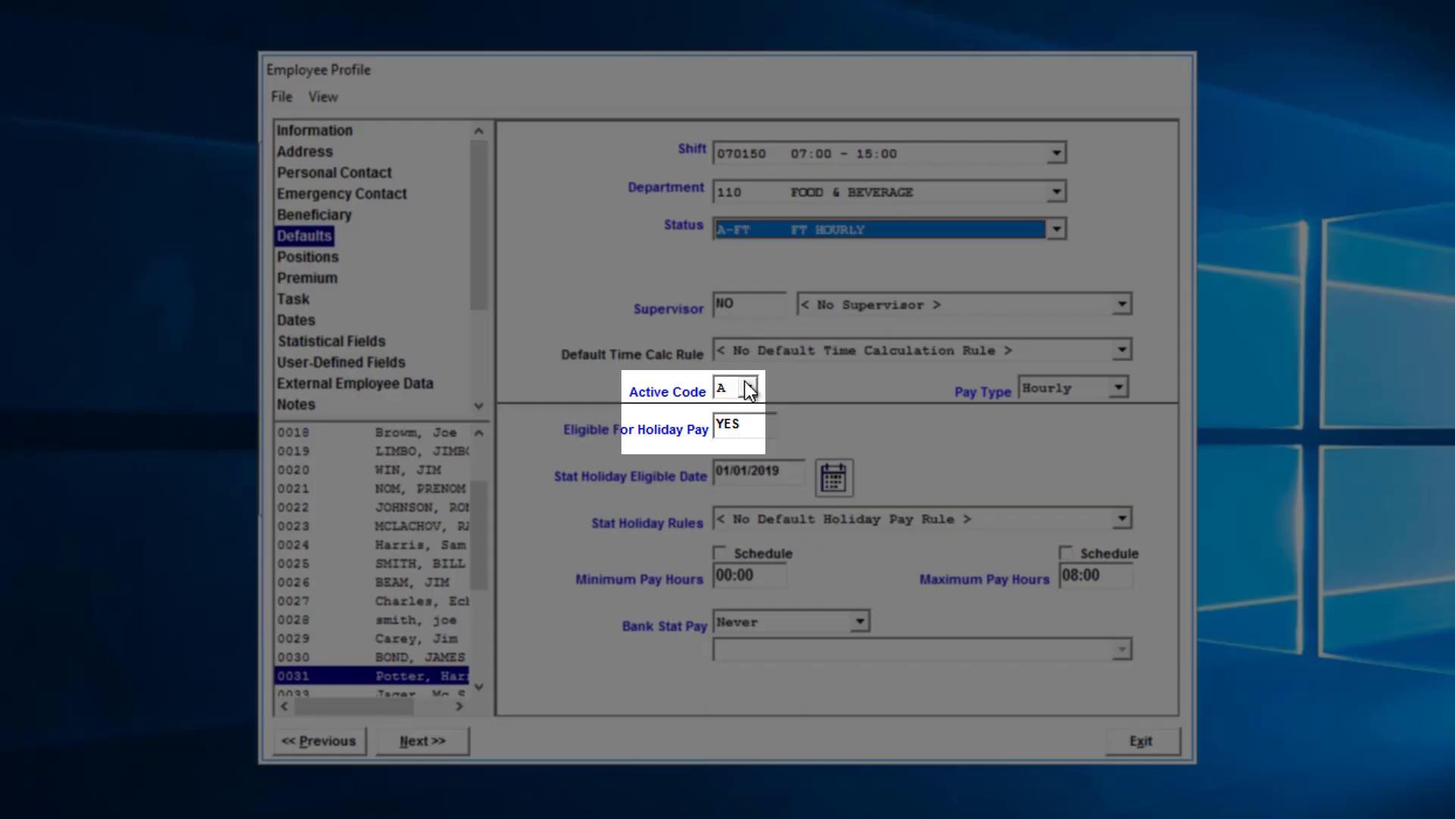
click(749, 389)
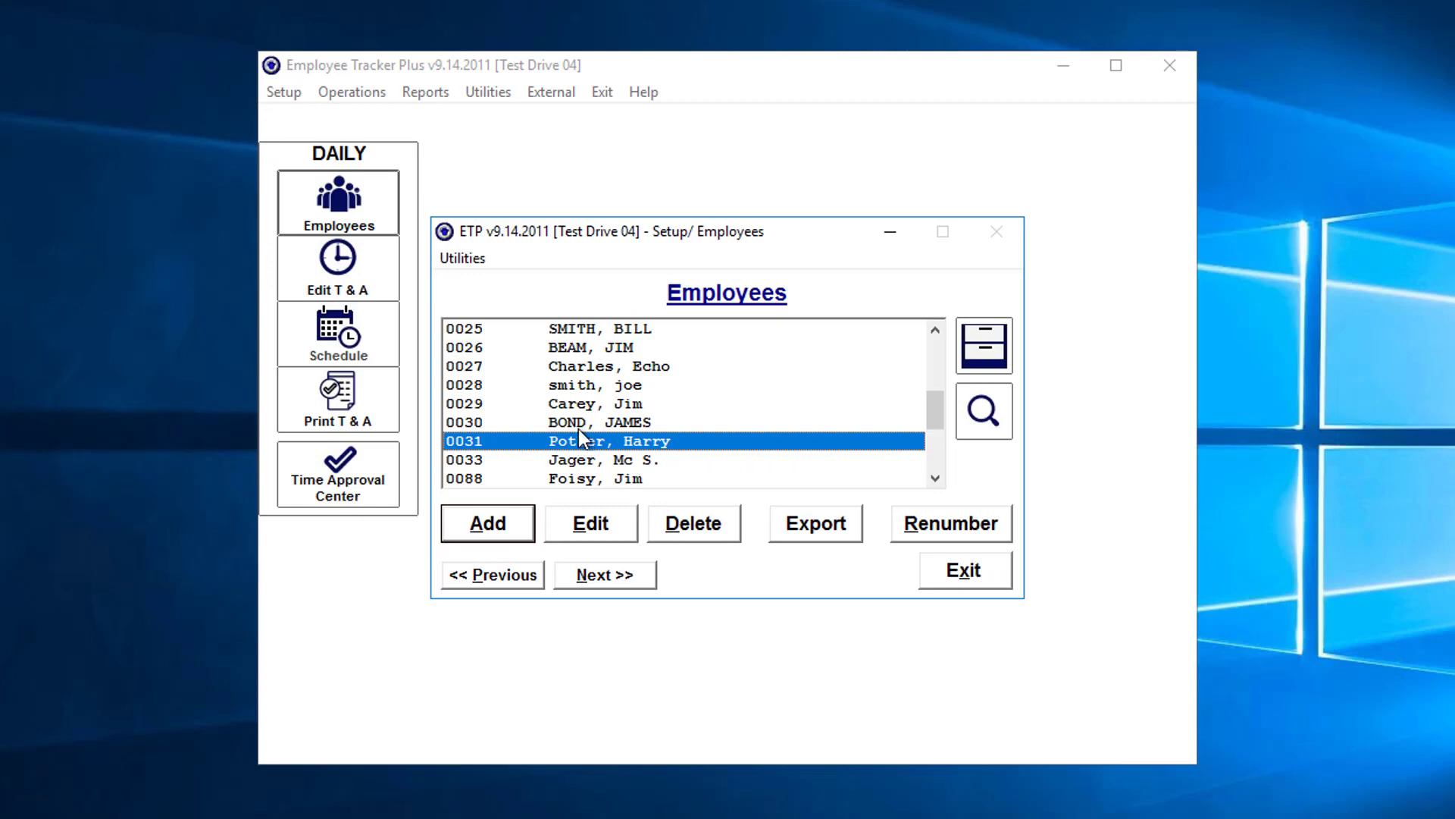
Step: Select the employee just above the one last edited and look through the filtered list for inactive staff
click(579, 429)
scroll(582, 433, up, 8)
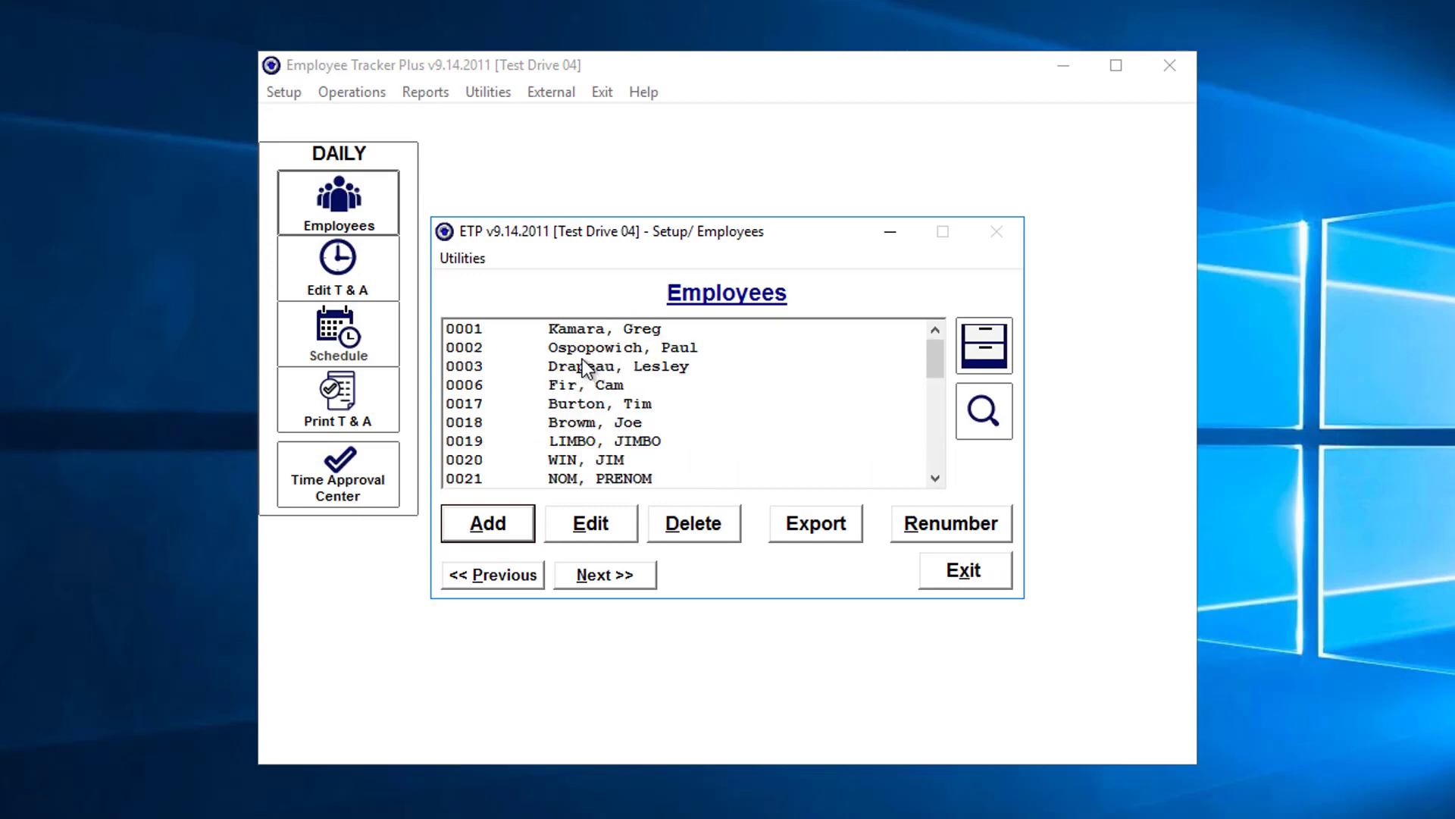
scroll(584, 367, down, 5)
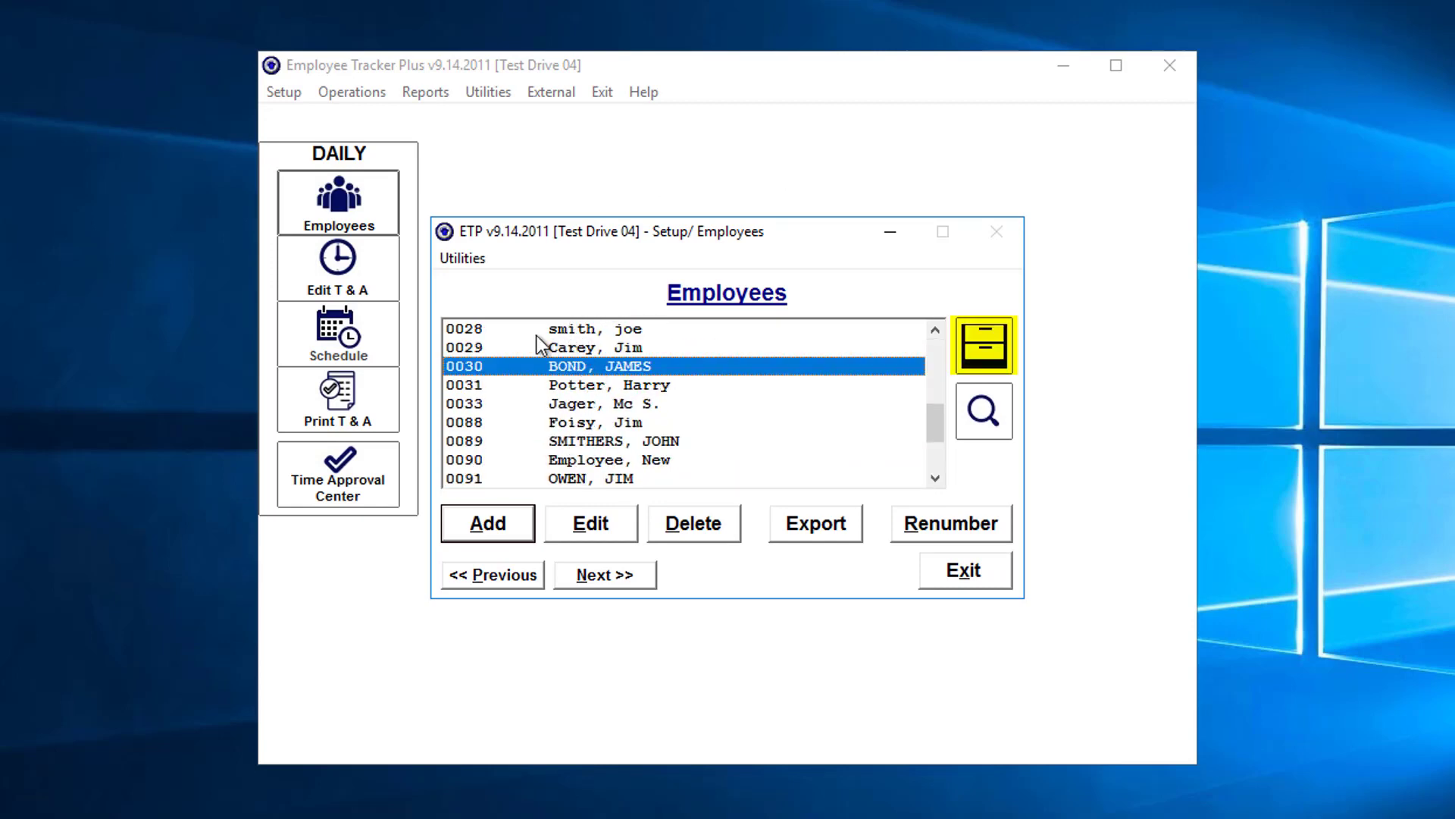
Step: Add I INACTIVE/TERMINATED back to the selected statuses in the employee specification buckets
click(984, 363)
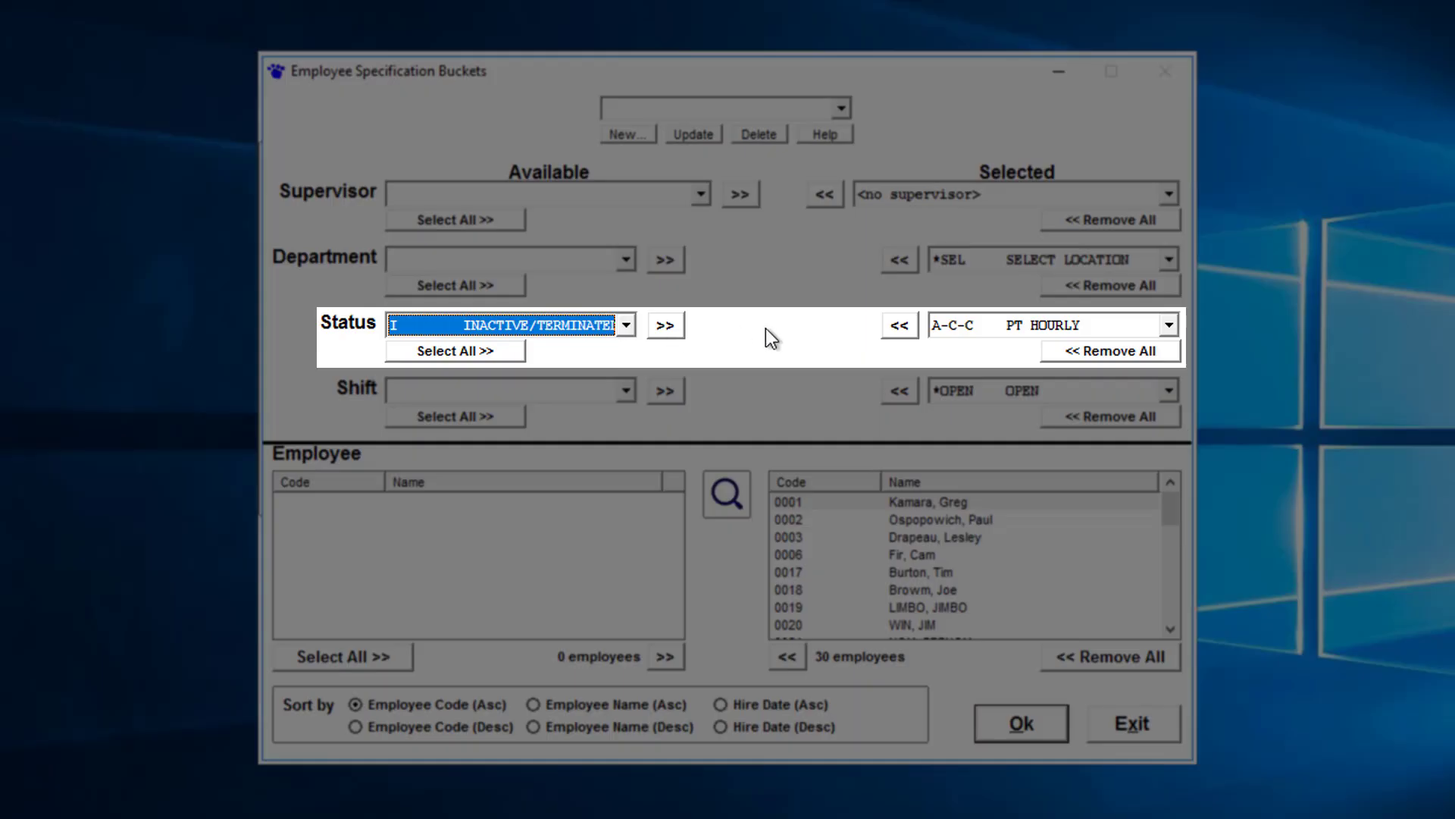
click(625, 326)
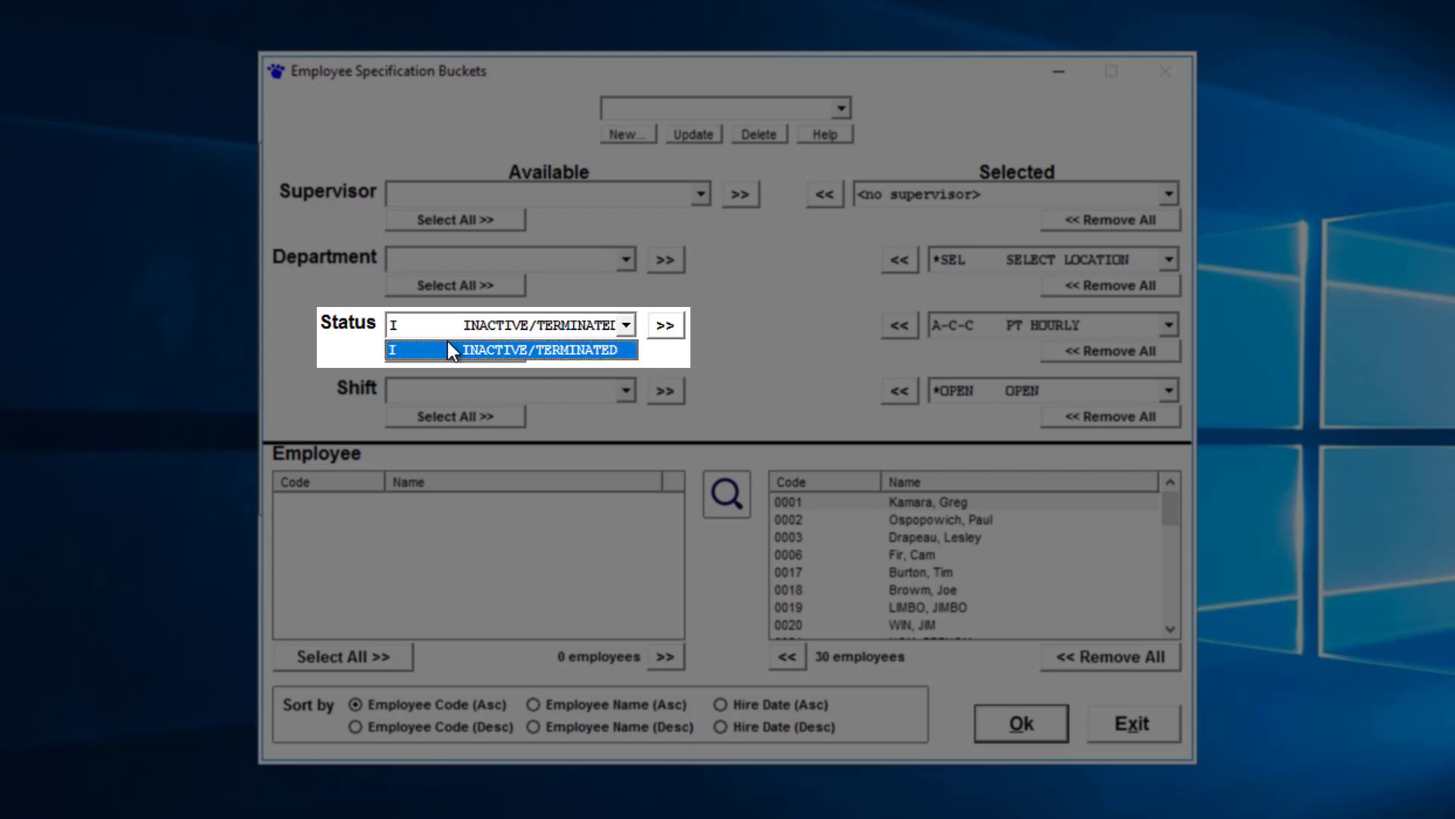
click(543, 348)
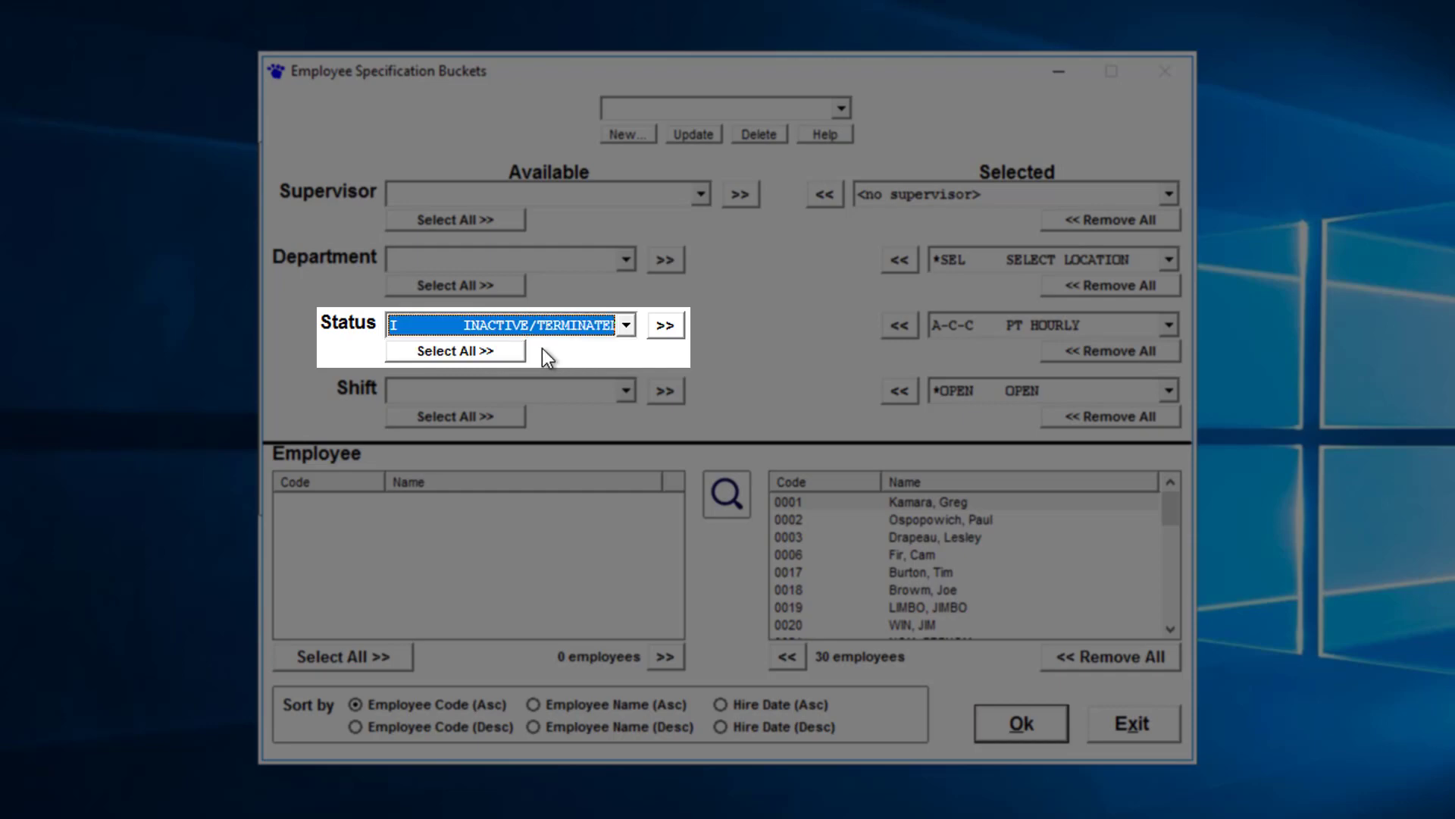
click(665, 328)
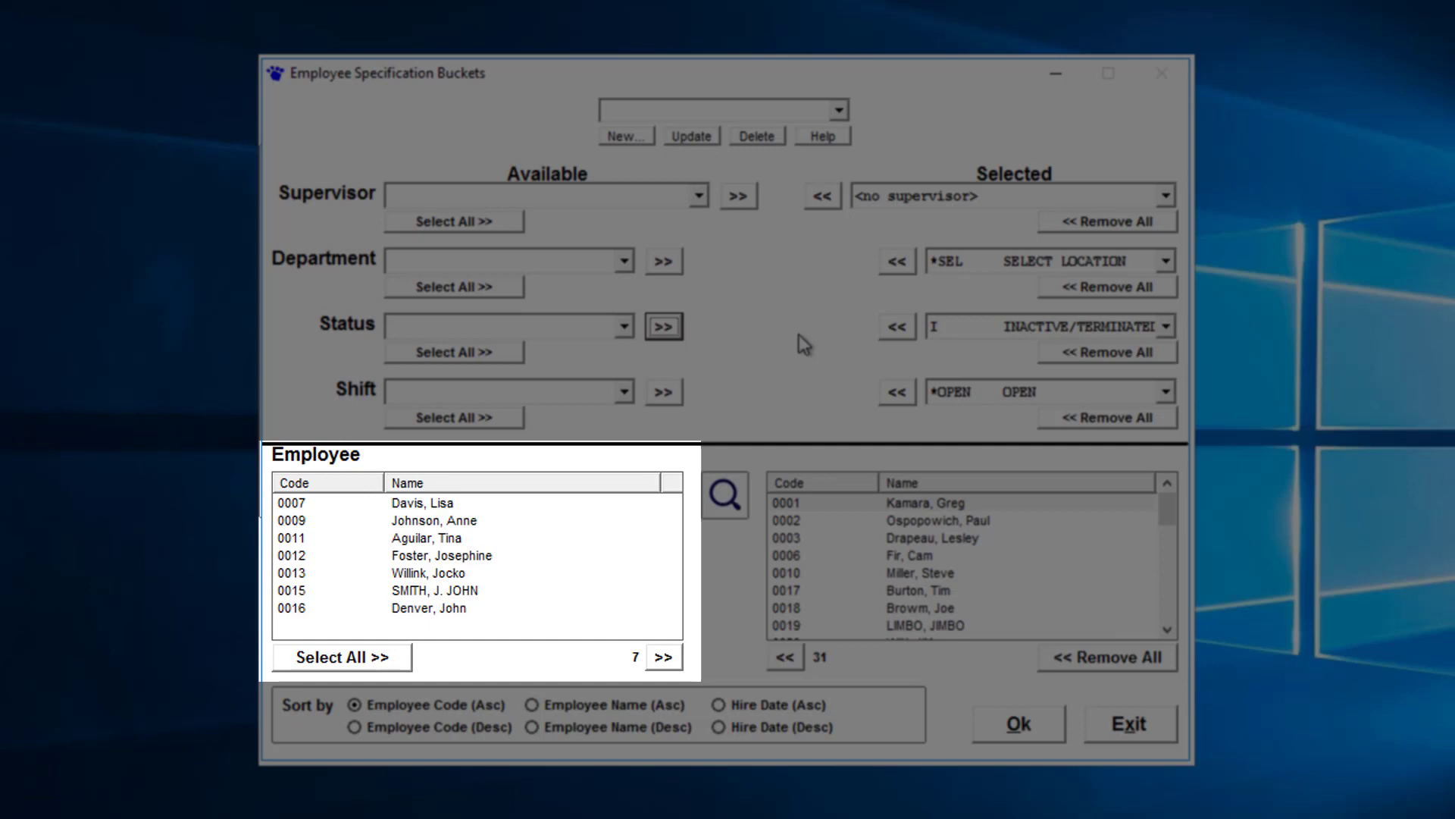
Step: Move the third and second employees in the available list to the selected employees and apply the specification buckets
click(399, 537)
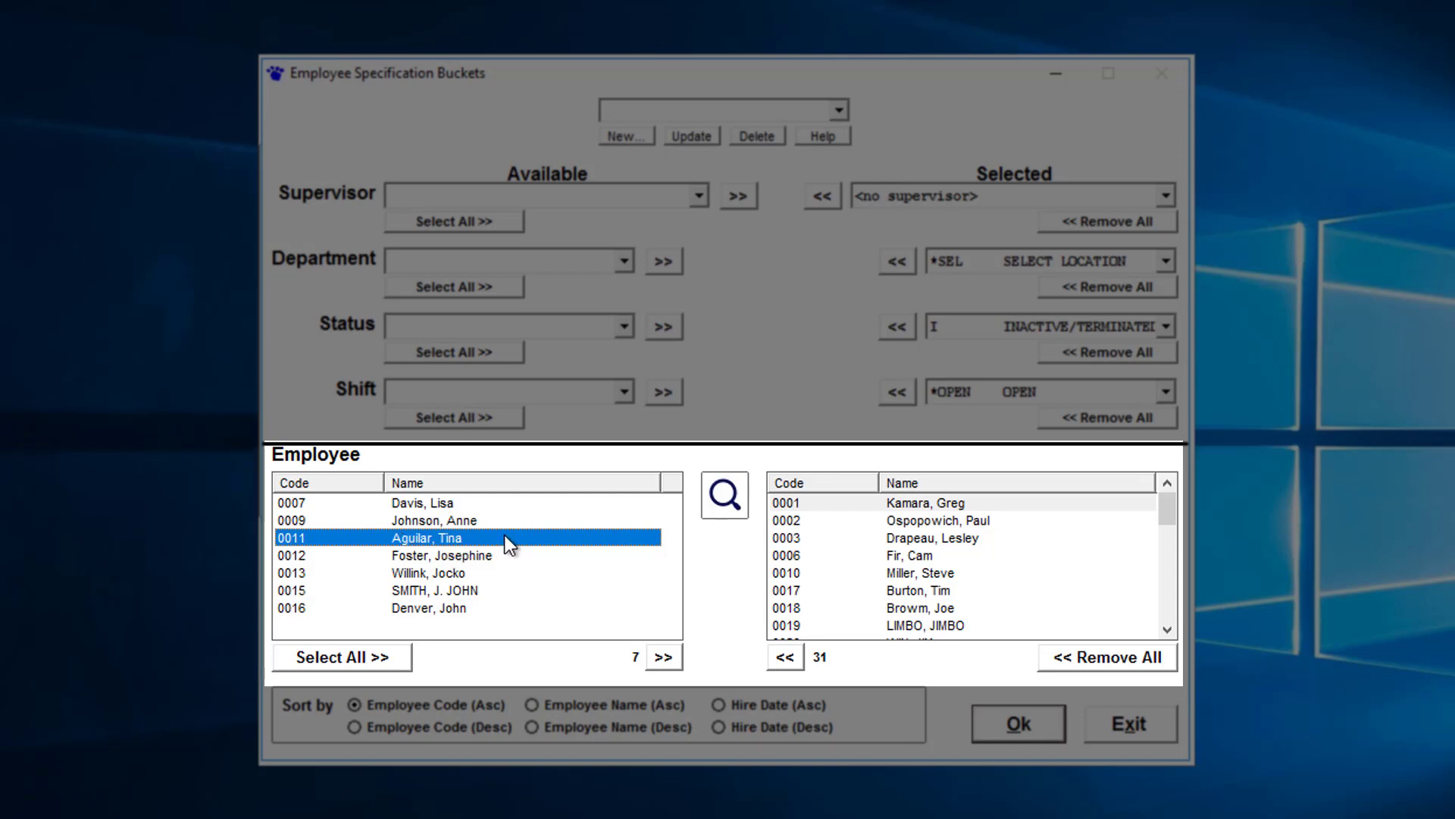
click(662, 658)
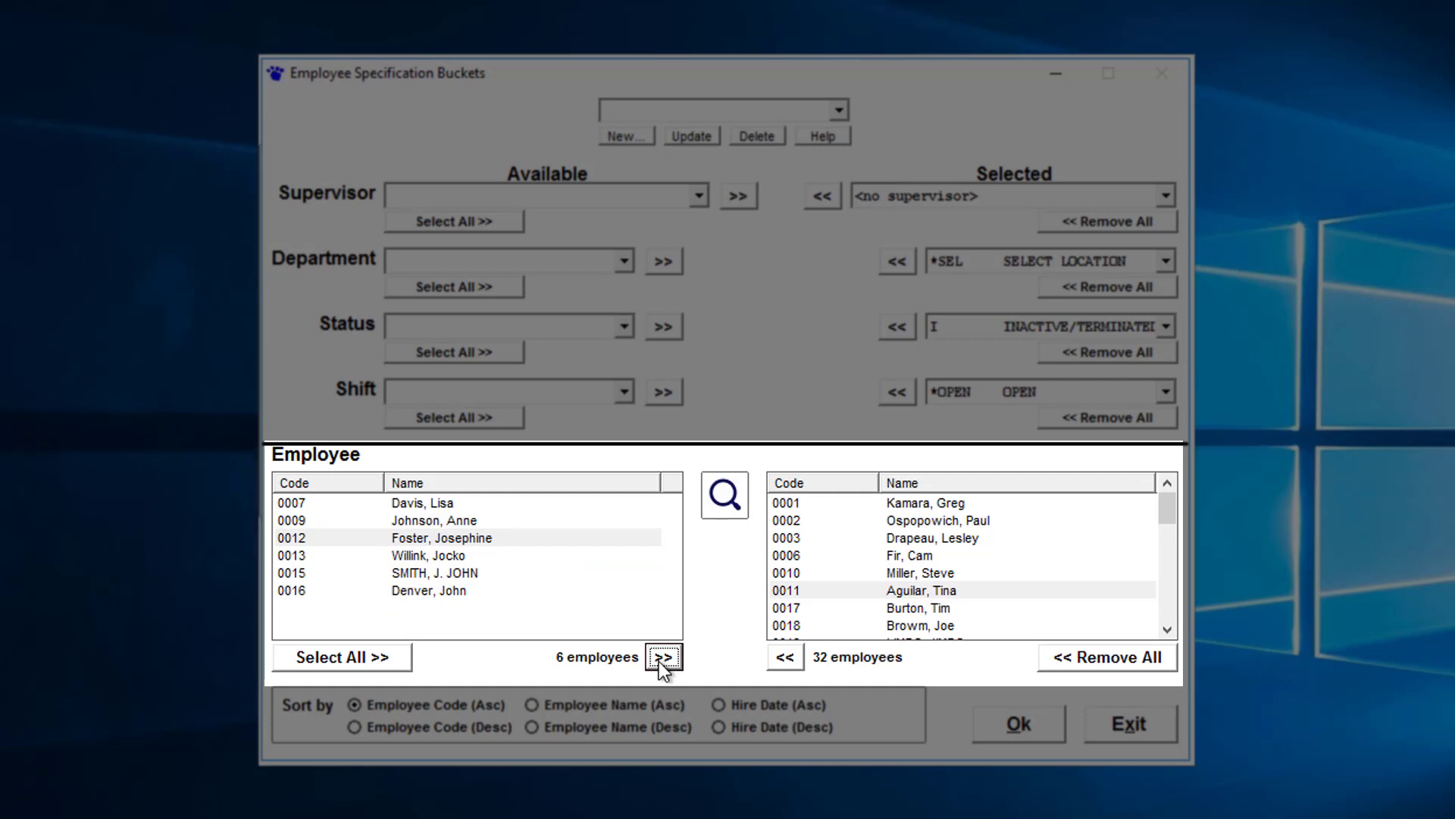
click(441, 521)
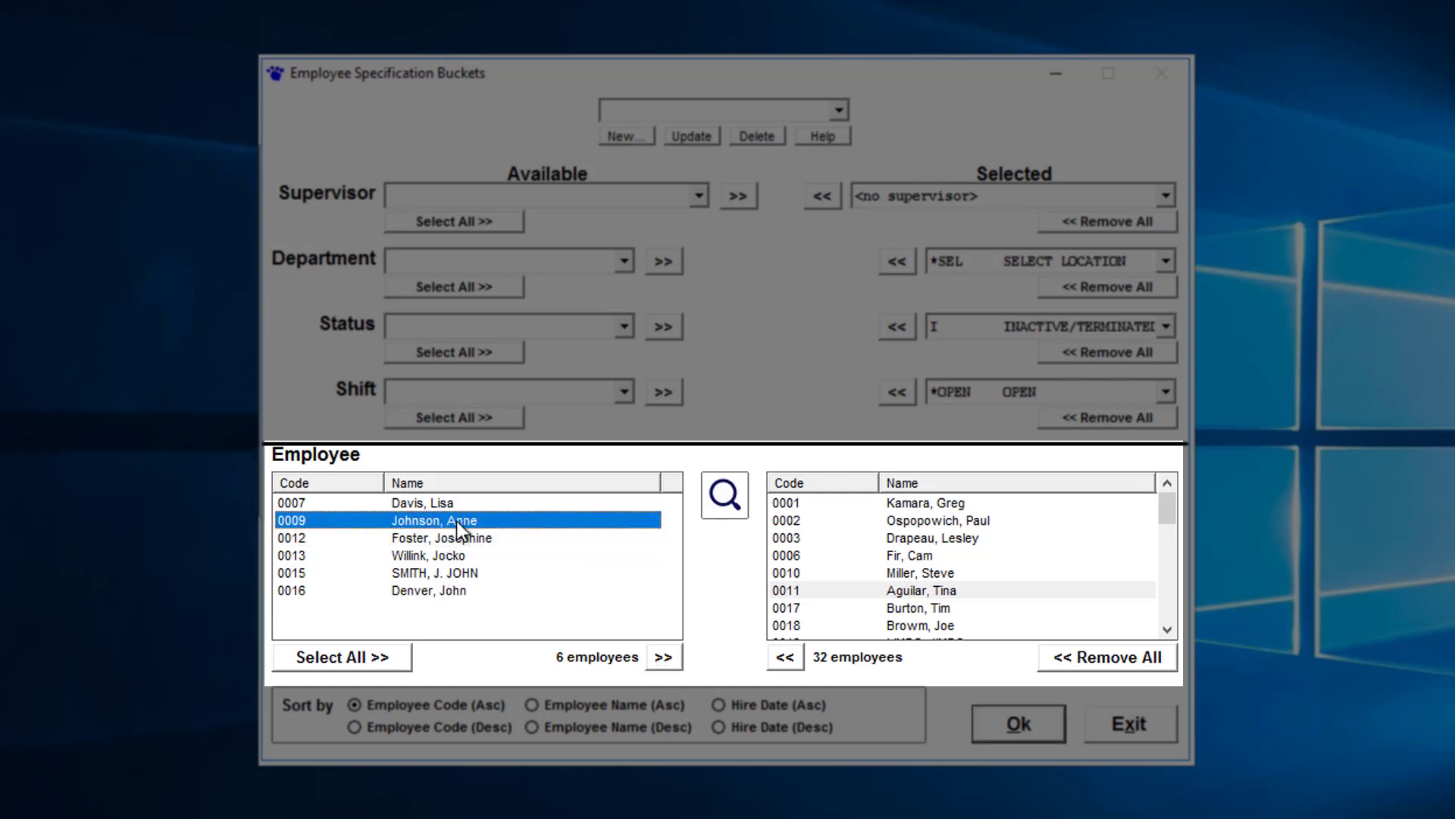
double_click(456, 521)
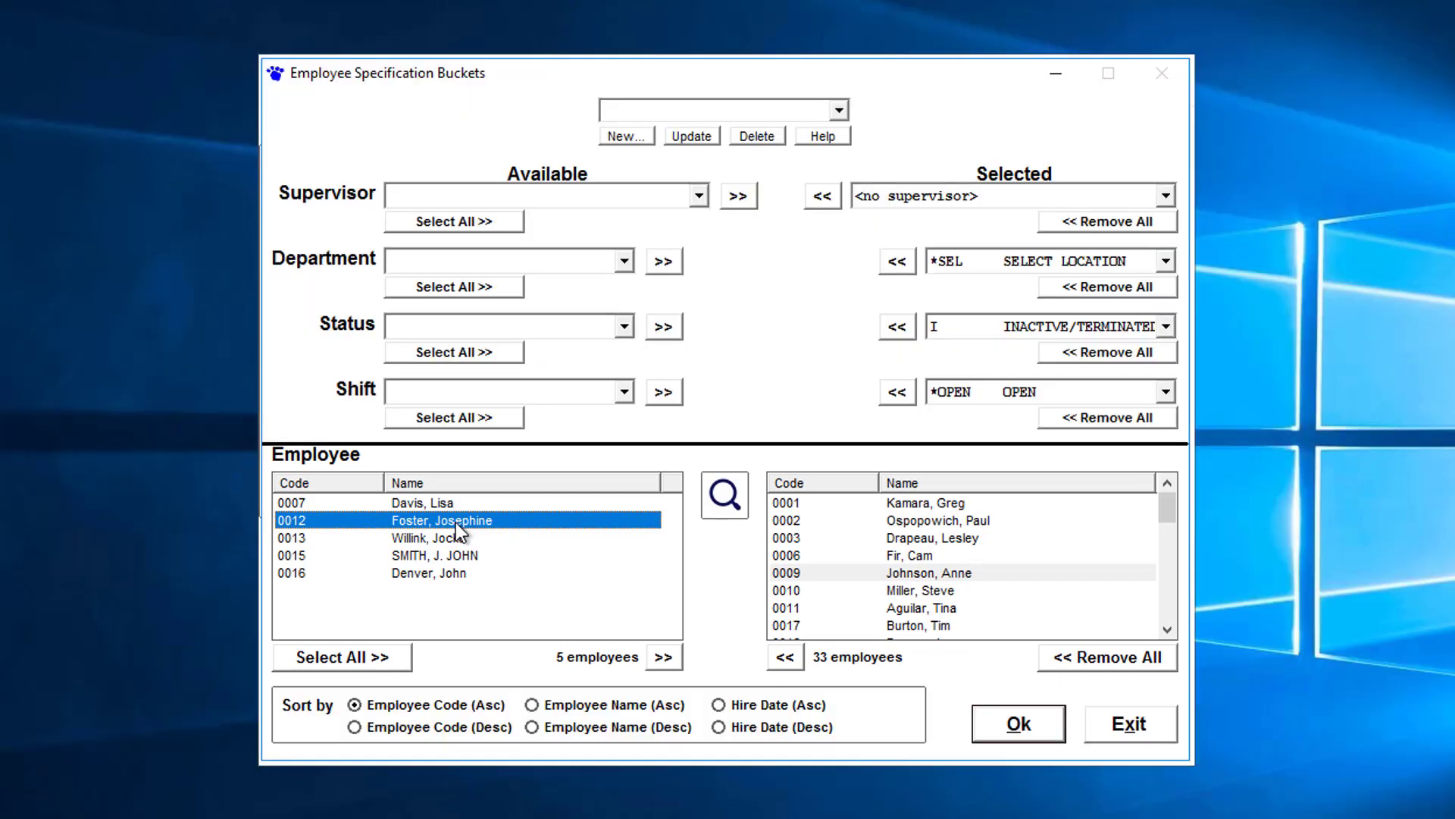
click(1026, 726)
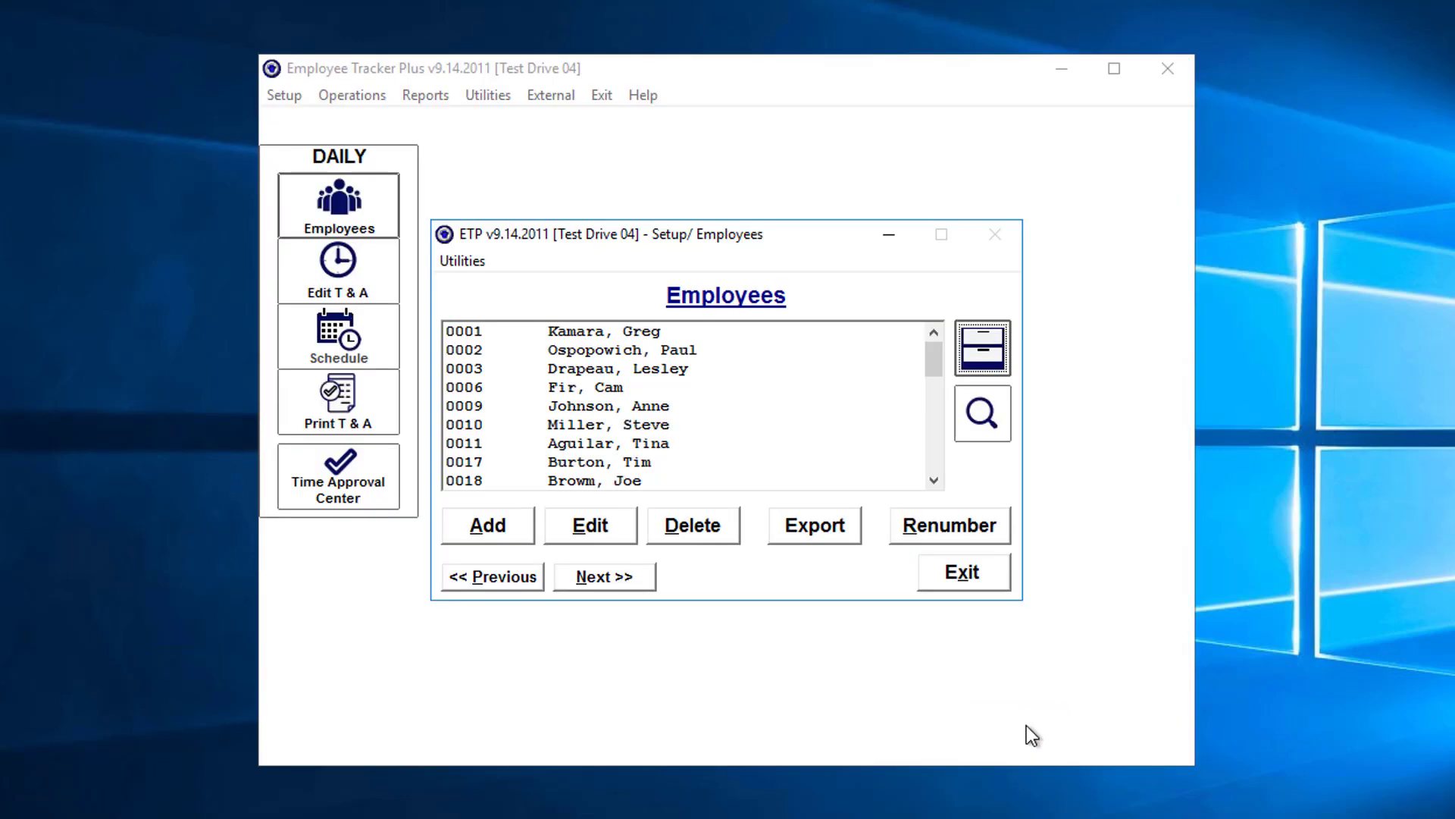
Step: Open the Defaults of the fifth employee in the list and set Status to A-FT FT HOURLY and Active Code to A
click(570, 413)
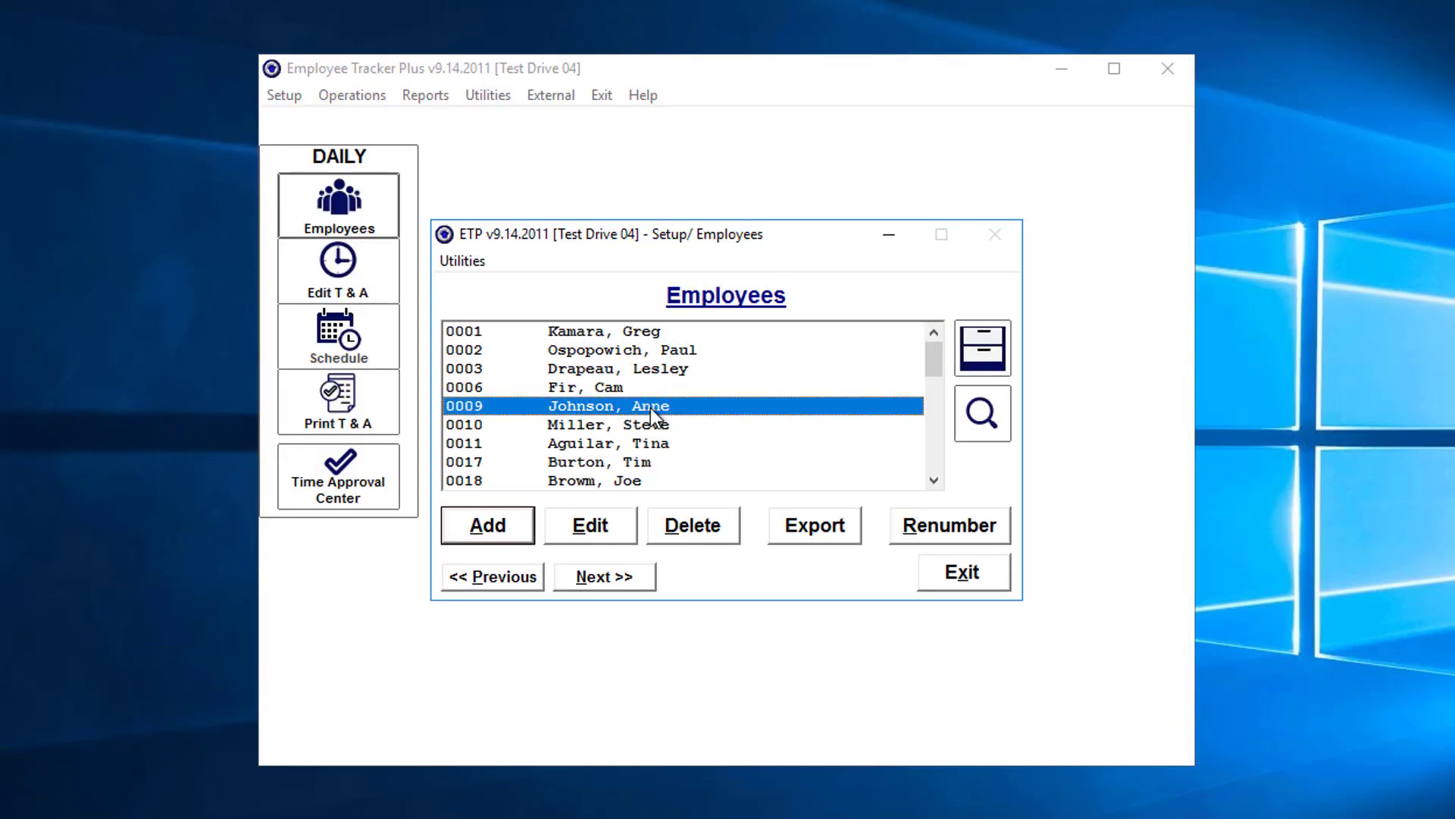
click(573, 526)
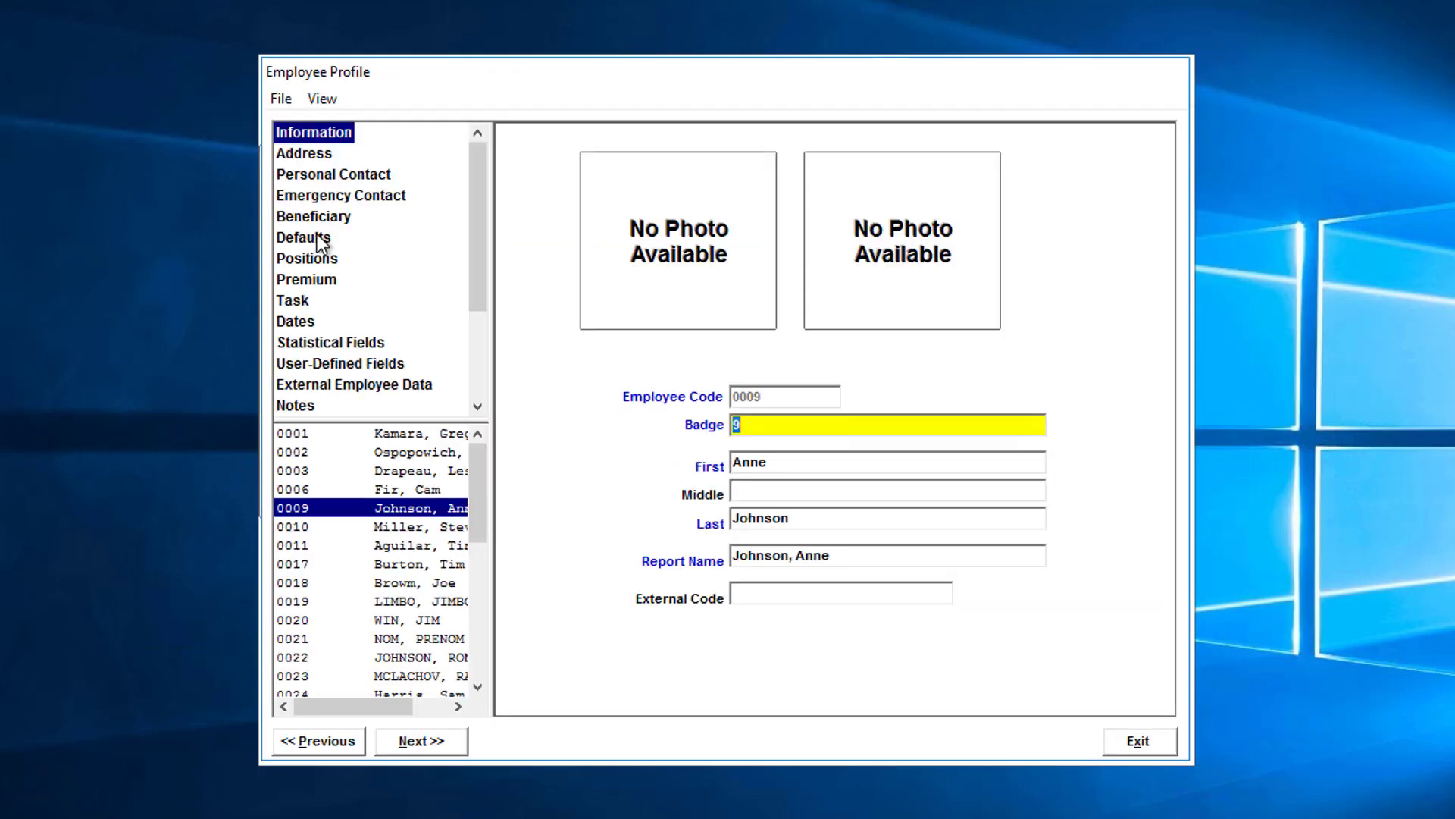
click(317, 236)
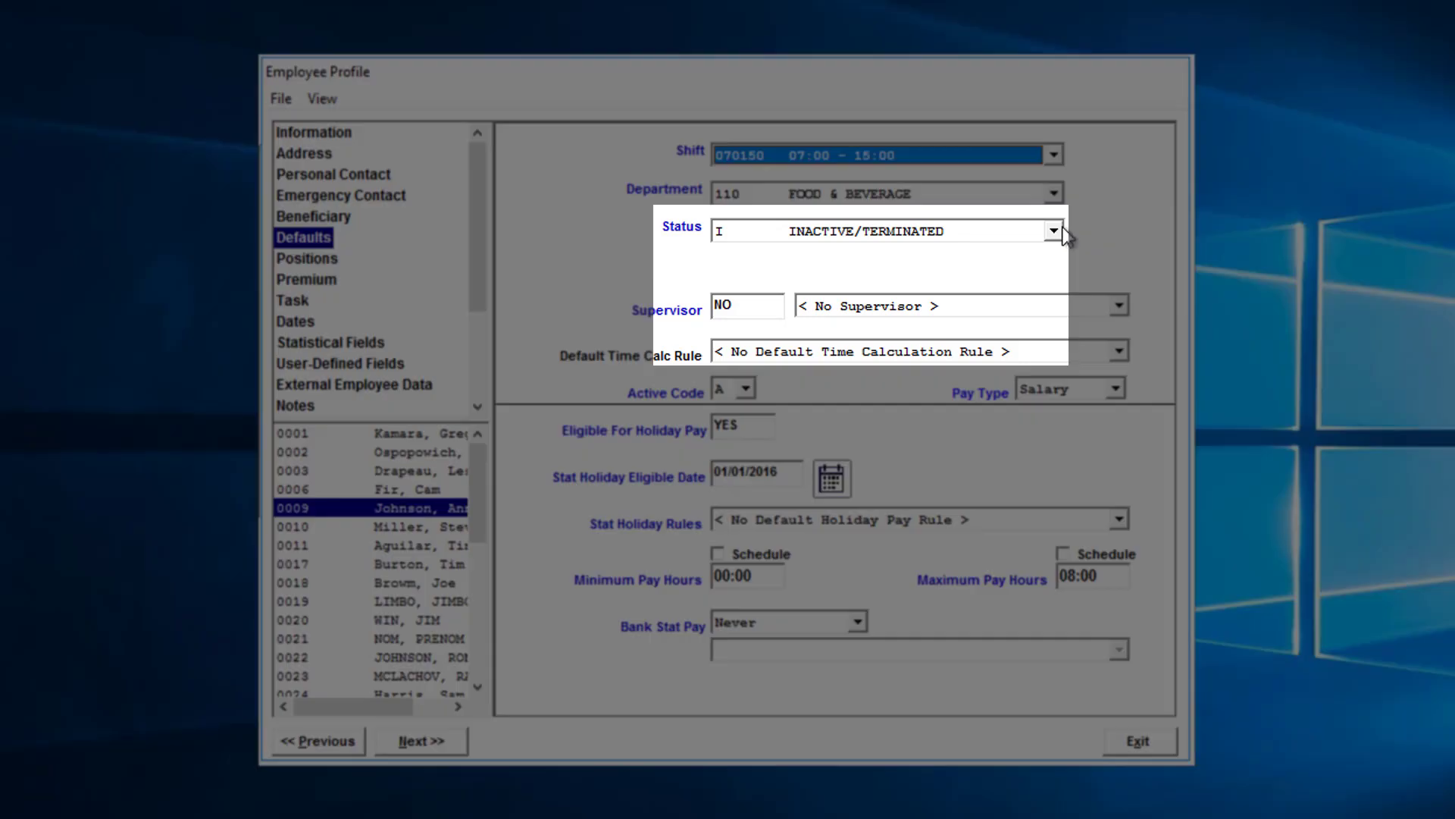
click(1053, 230)
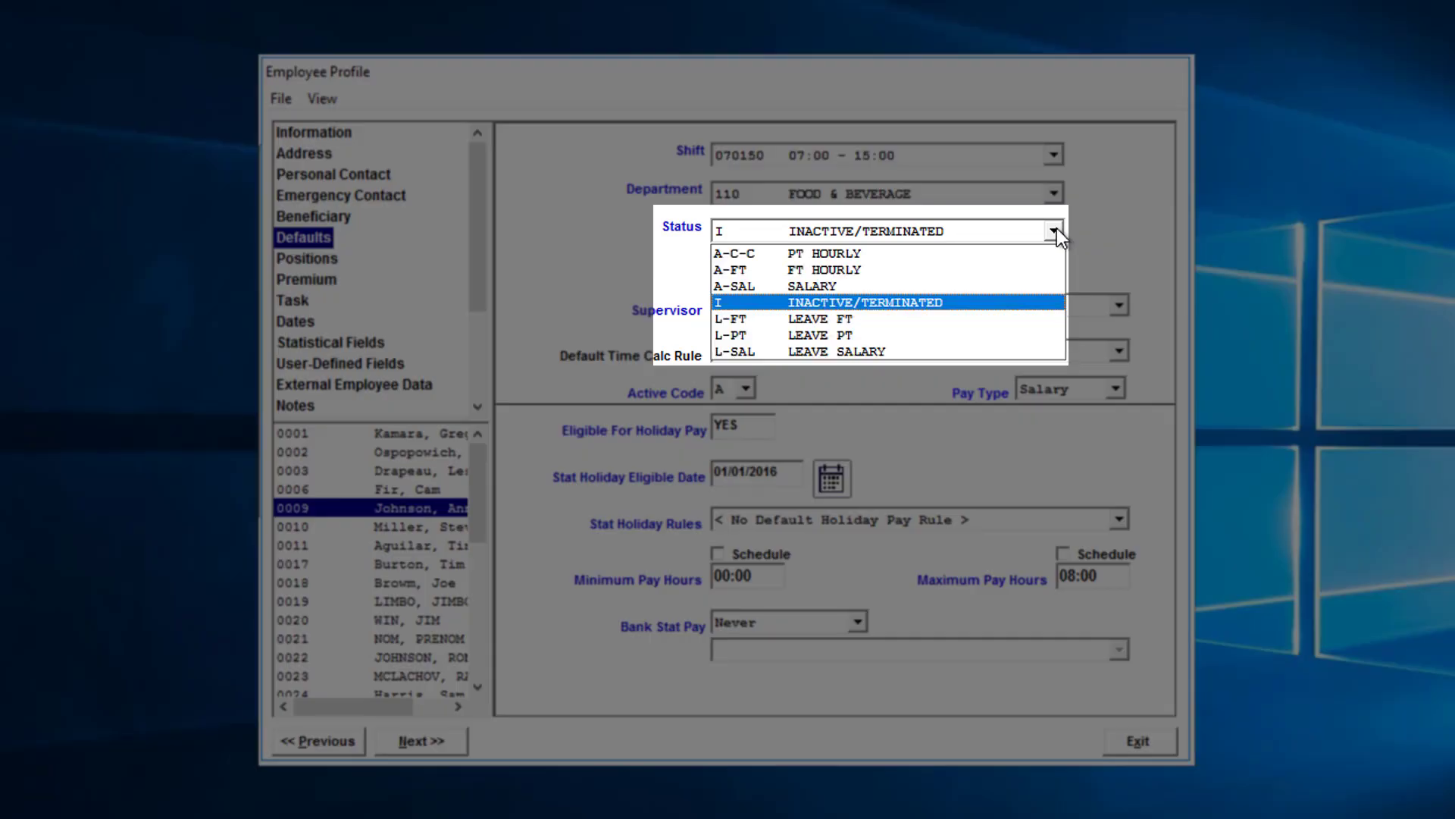
click(843, 271)
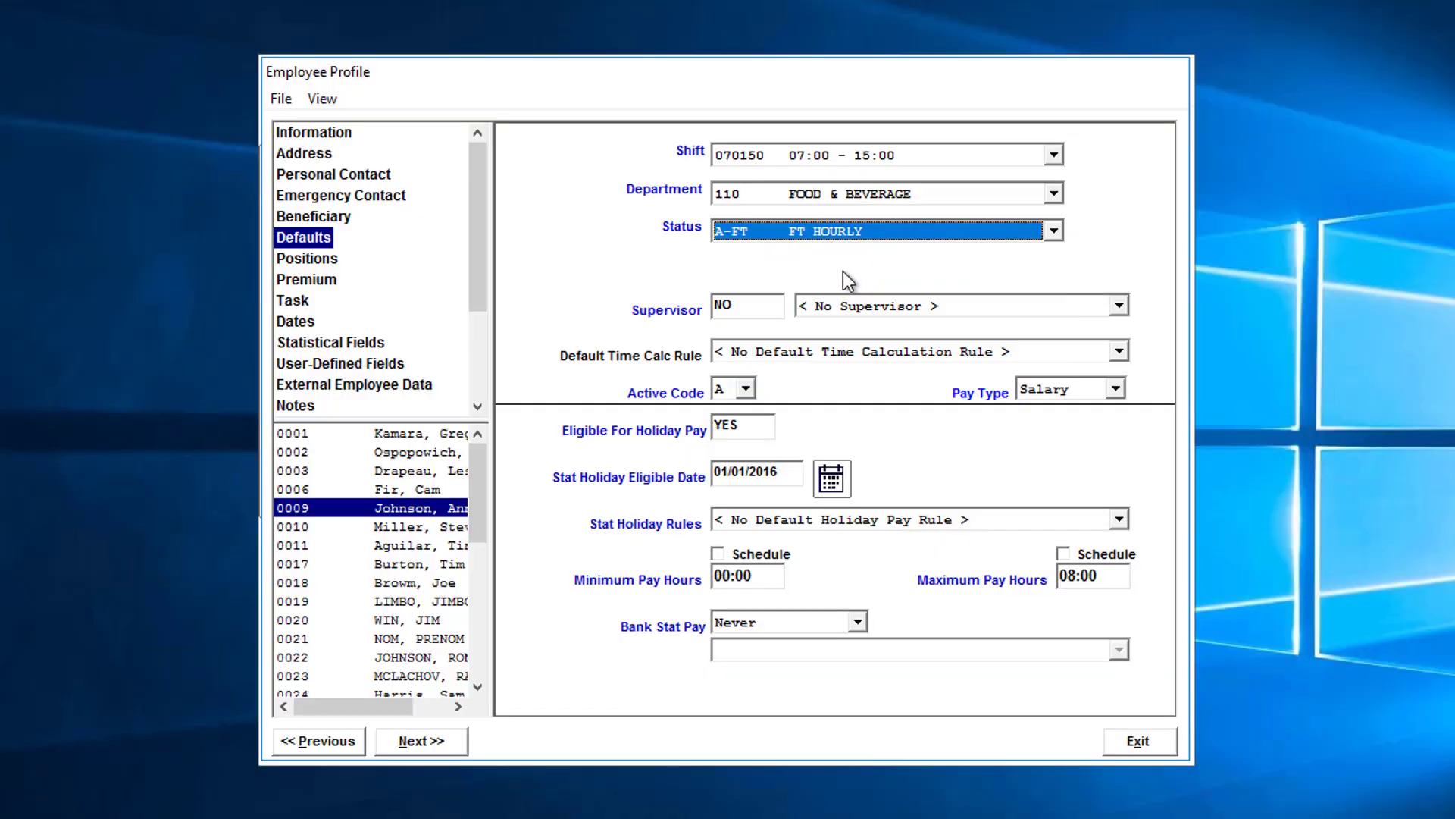
click(745, 388)
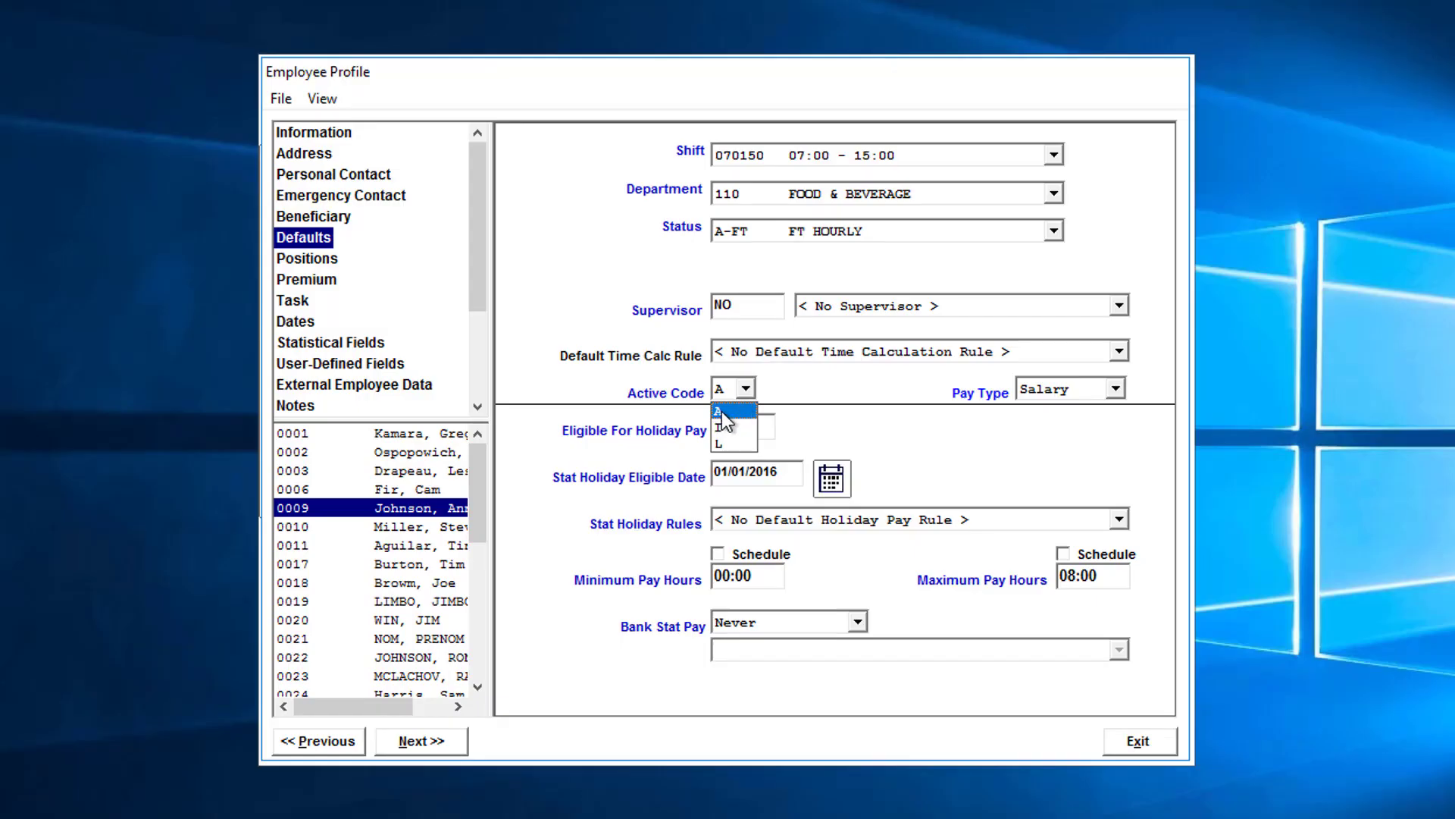
click(724, 411)
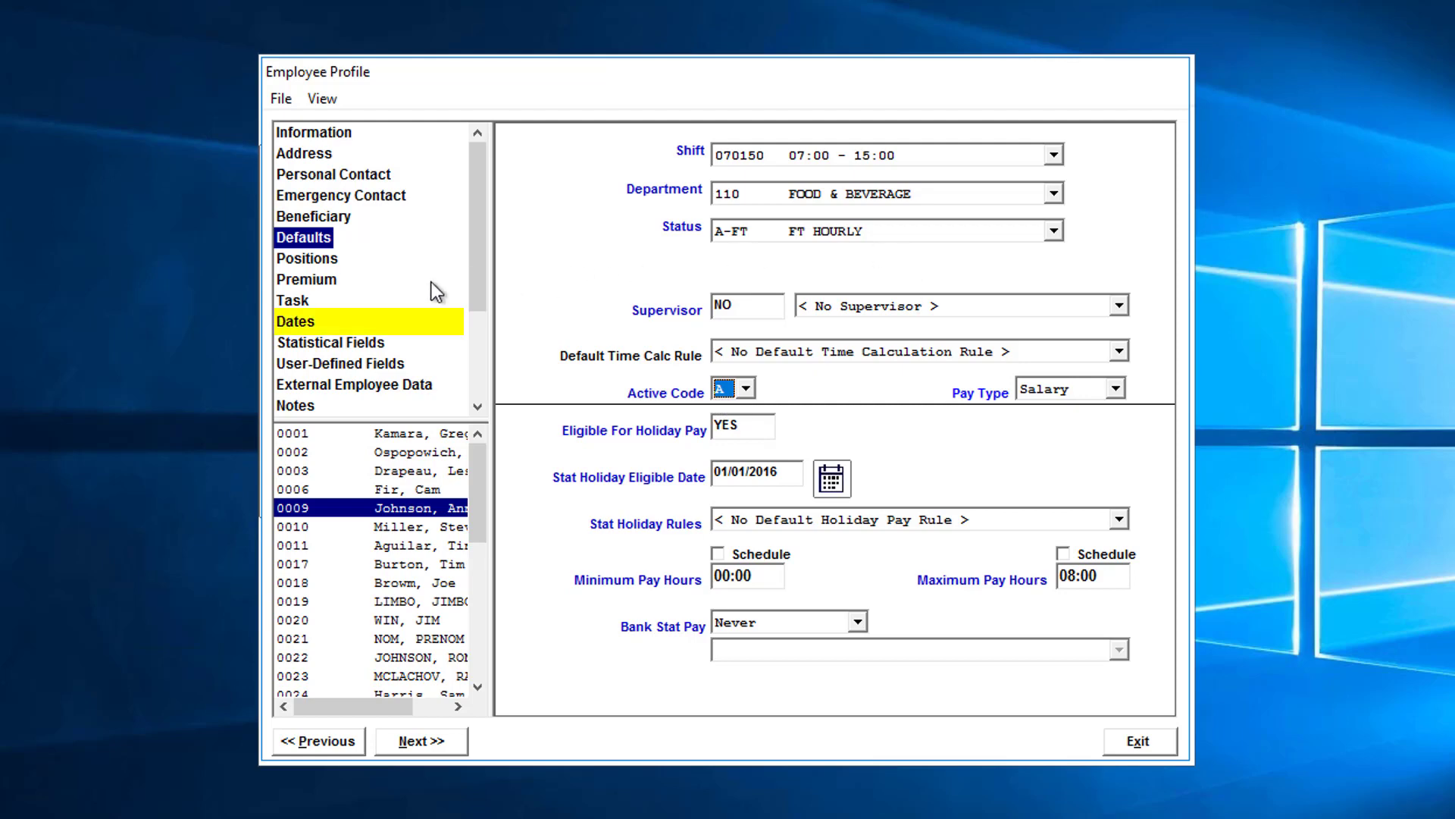
Step: Commit the employee's changes and set the Re-Hire Date on the Dates page to 04/23/2020
click(307, 326)
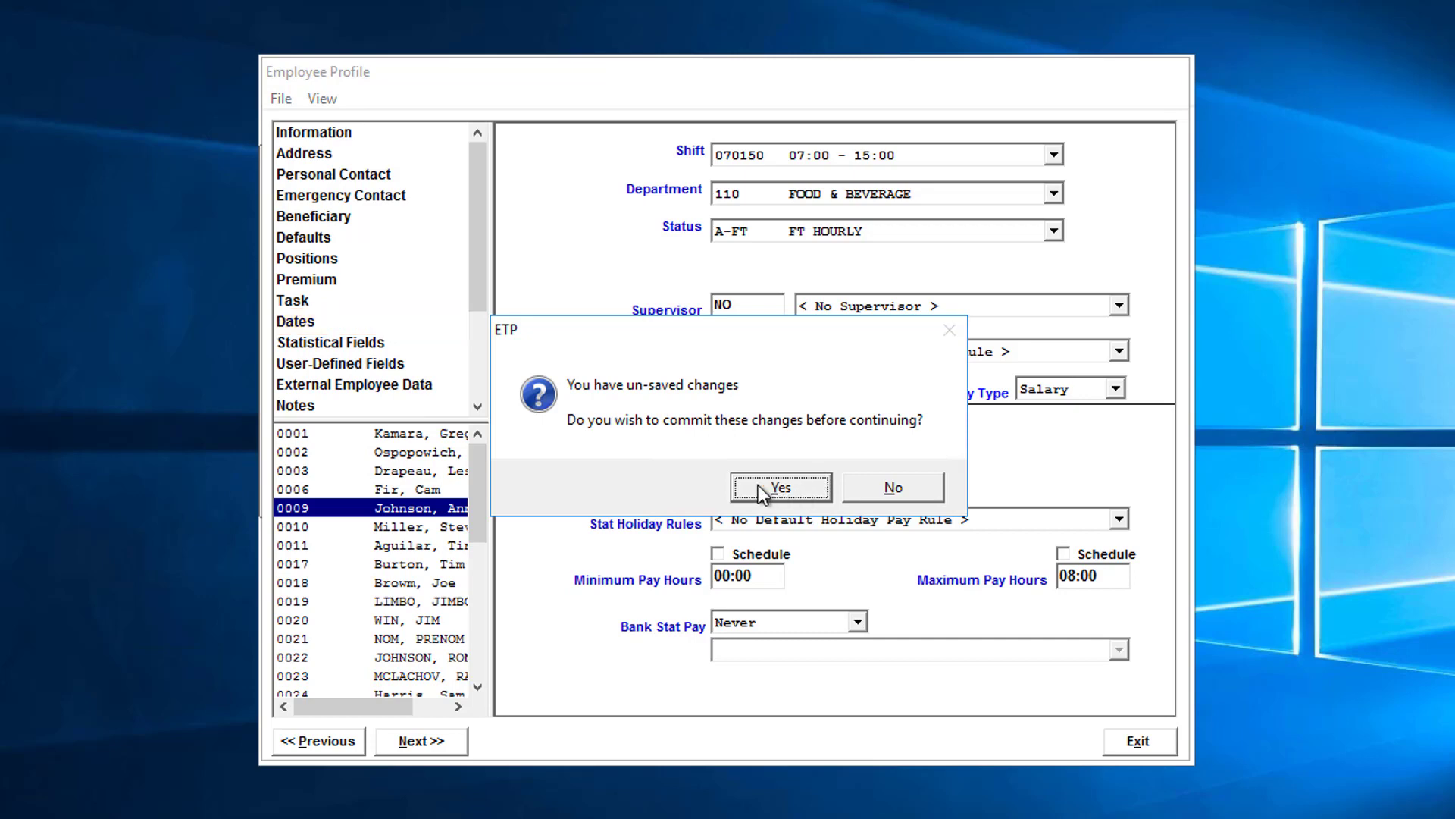
click(777, 488)
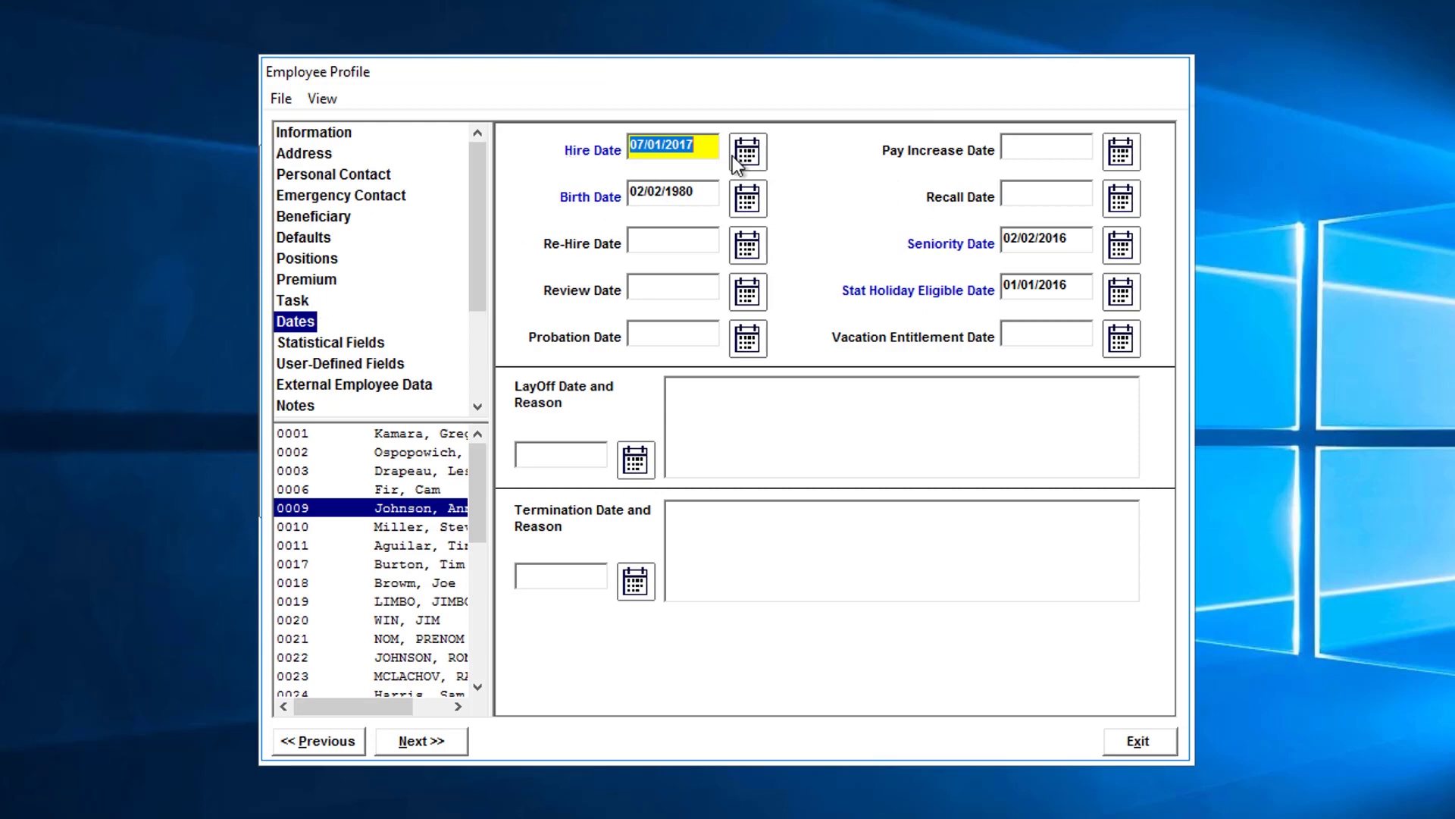
click(670, 252)
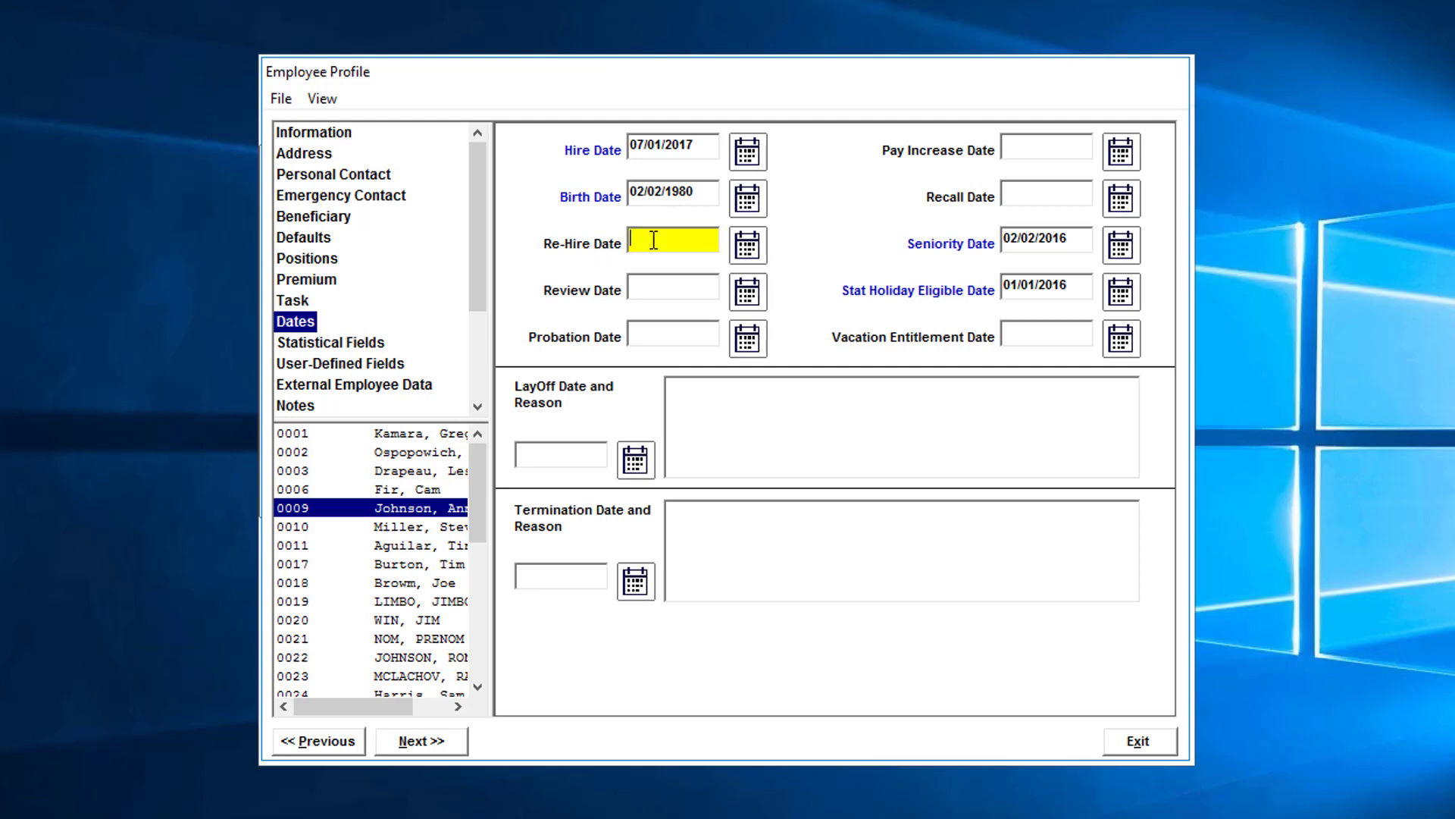
click(748, 245)
click(677, 515)
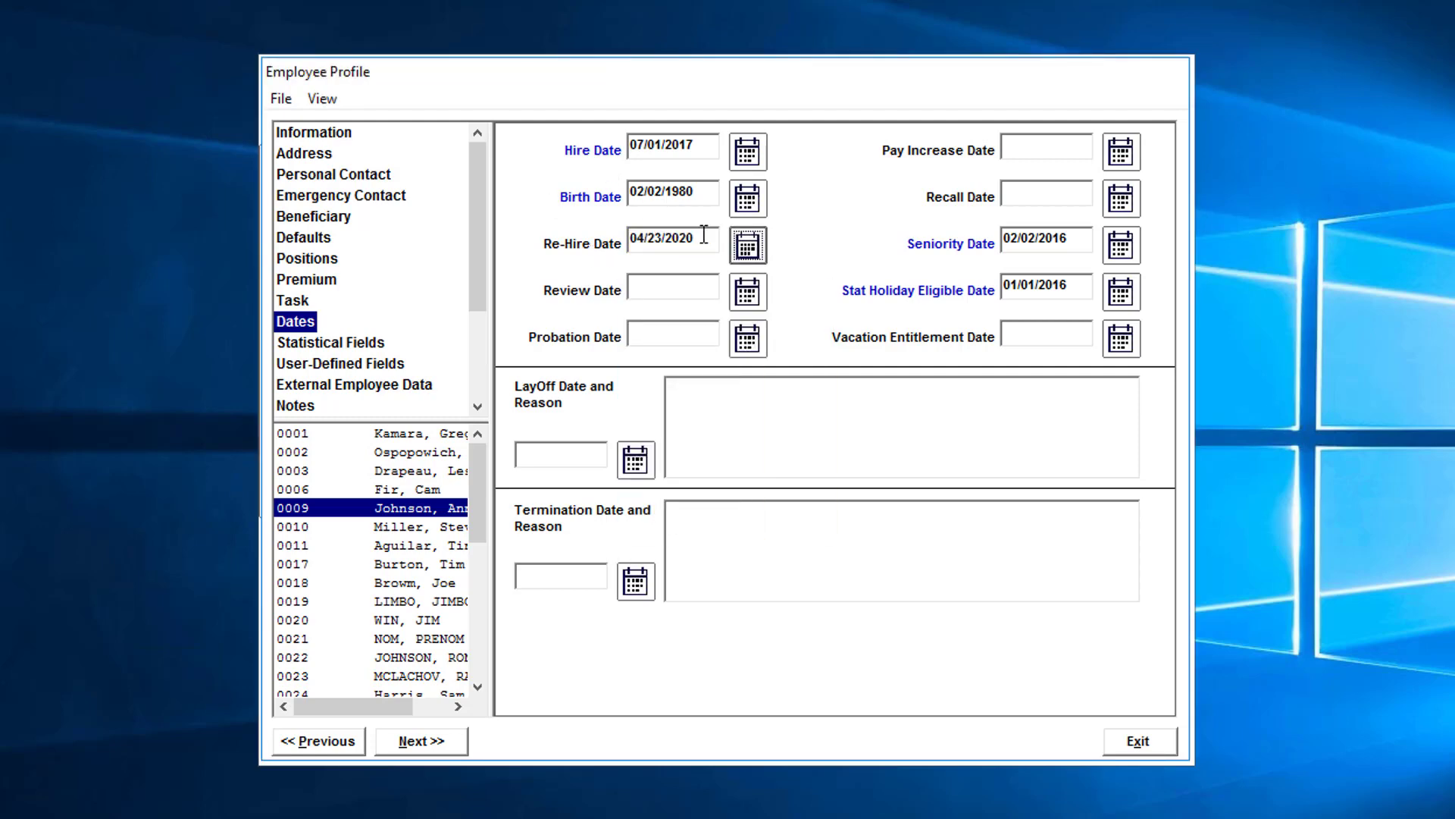